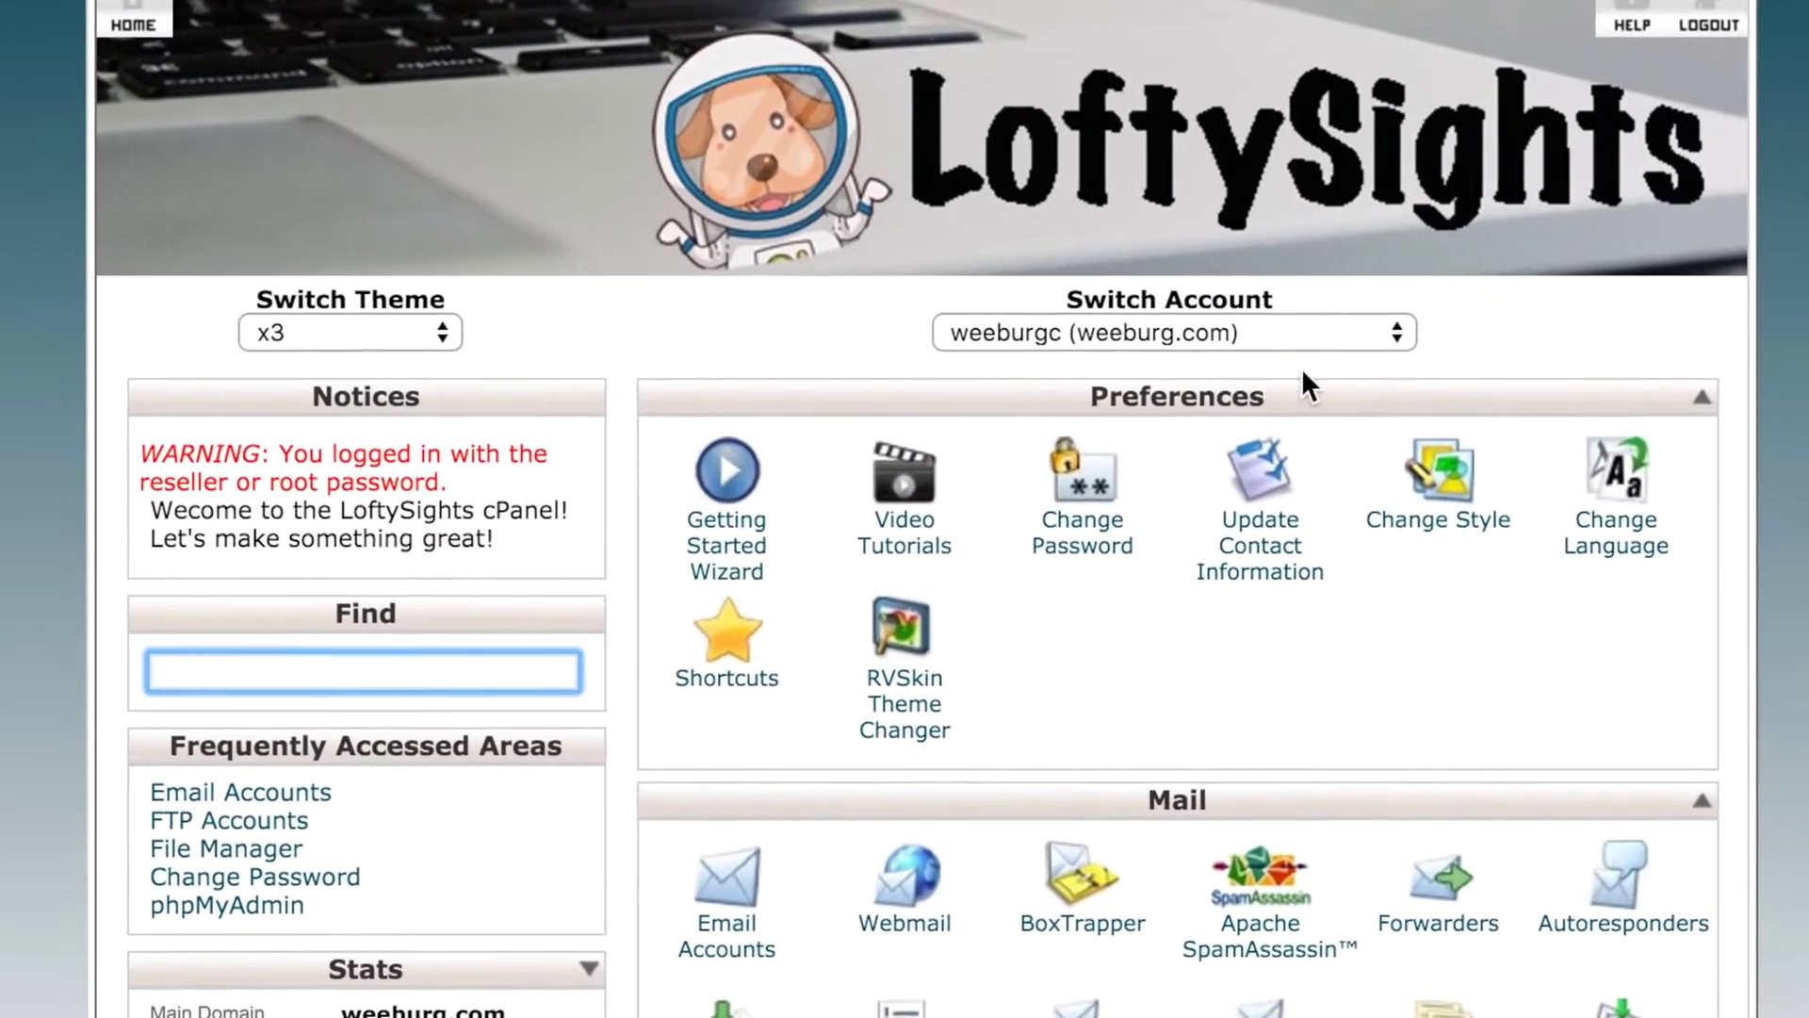
Go to the Redirects page from the Domains section.
{"action": "left_click", "coordinate": [1207, 362]}
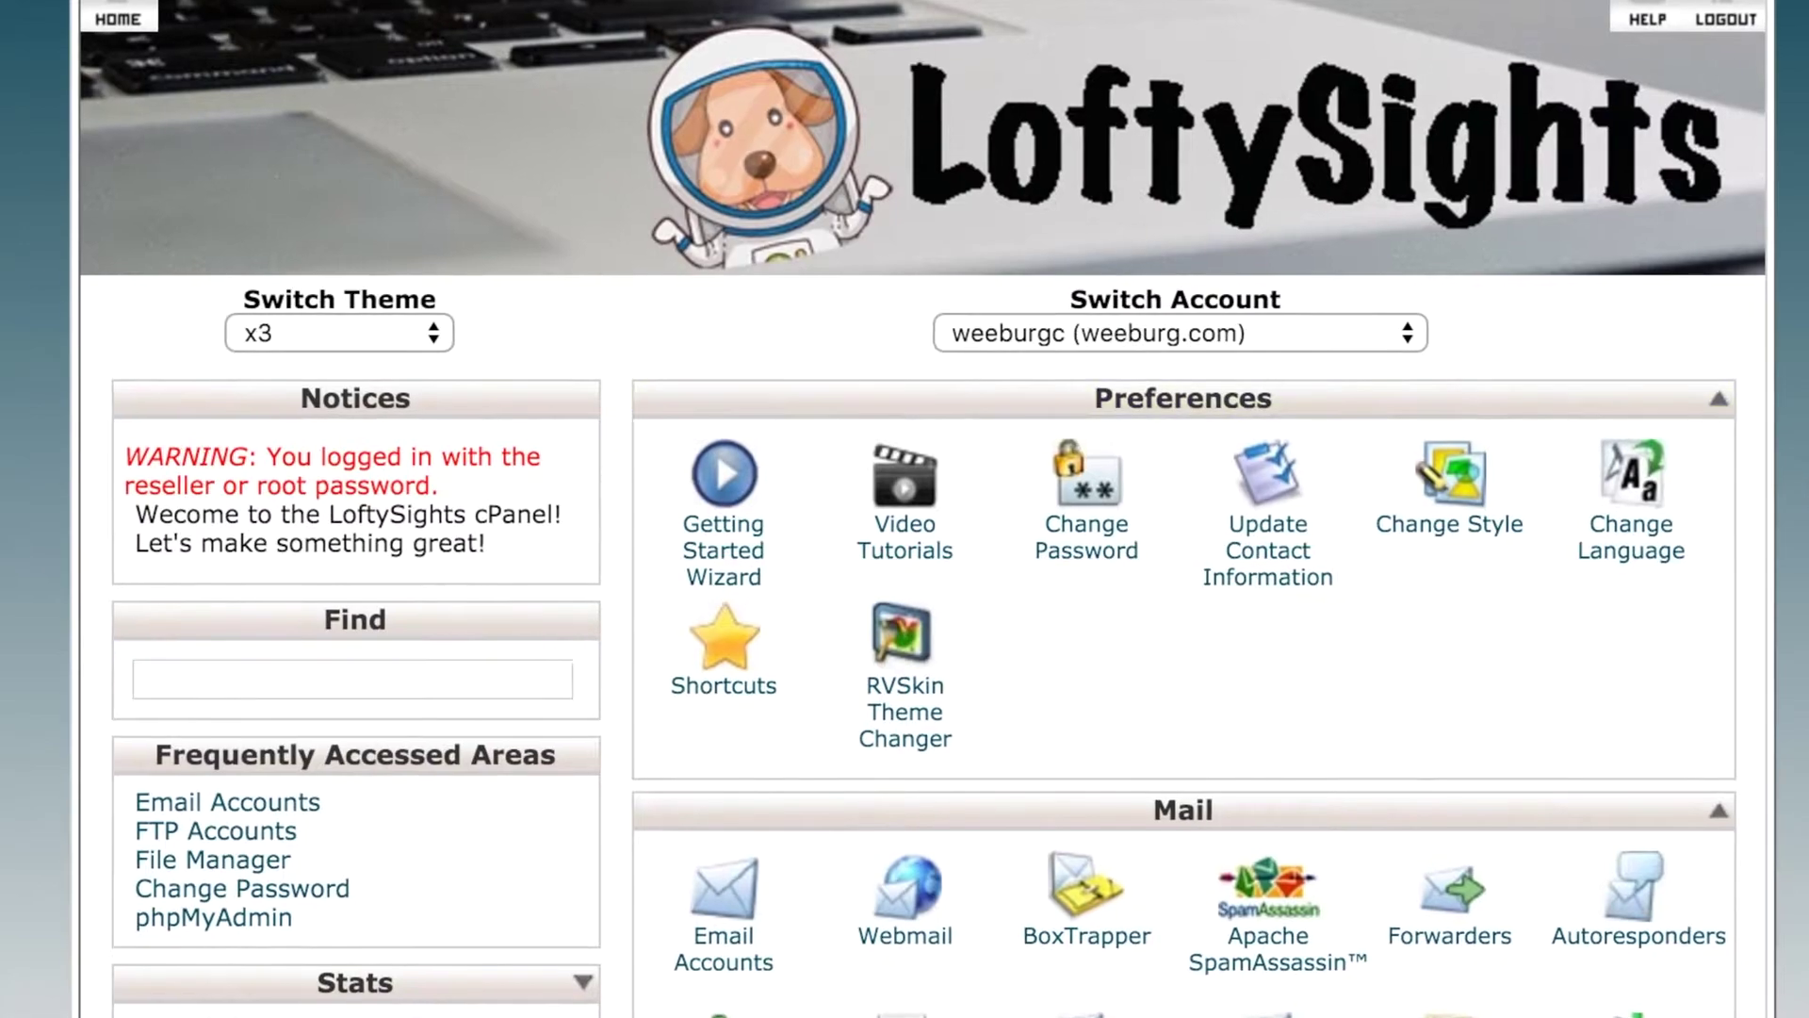
{"action": "scroll", "coordinate": [1208, 362], "scroll_direction": "down", "scroll_amount": 2}
{"action": "scroll", "coordinate": [905, 509], "scroll_direction": "down", "scroll_amount": 10}
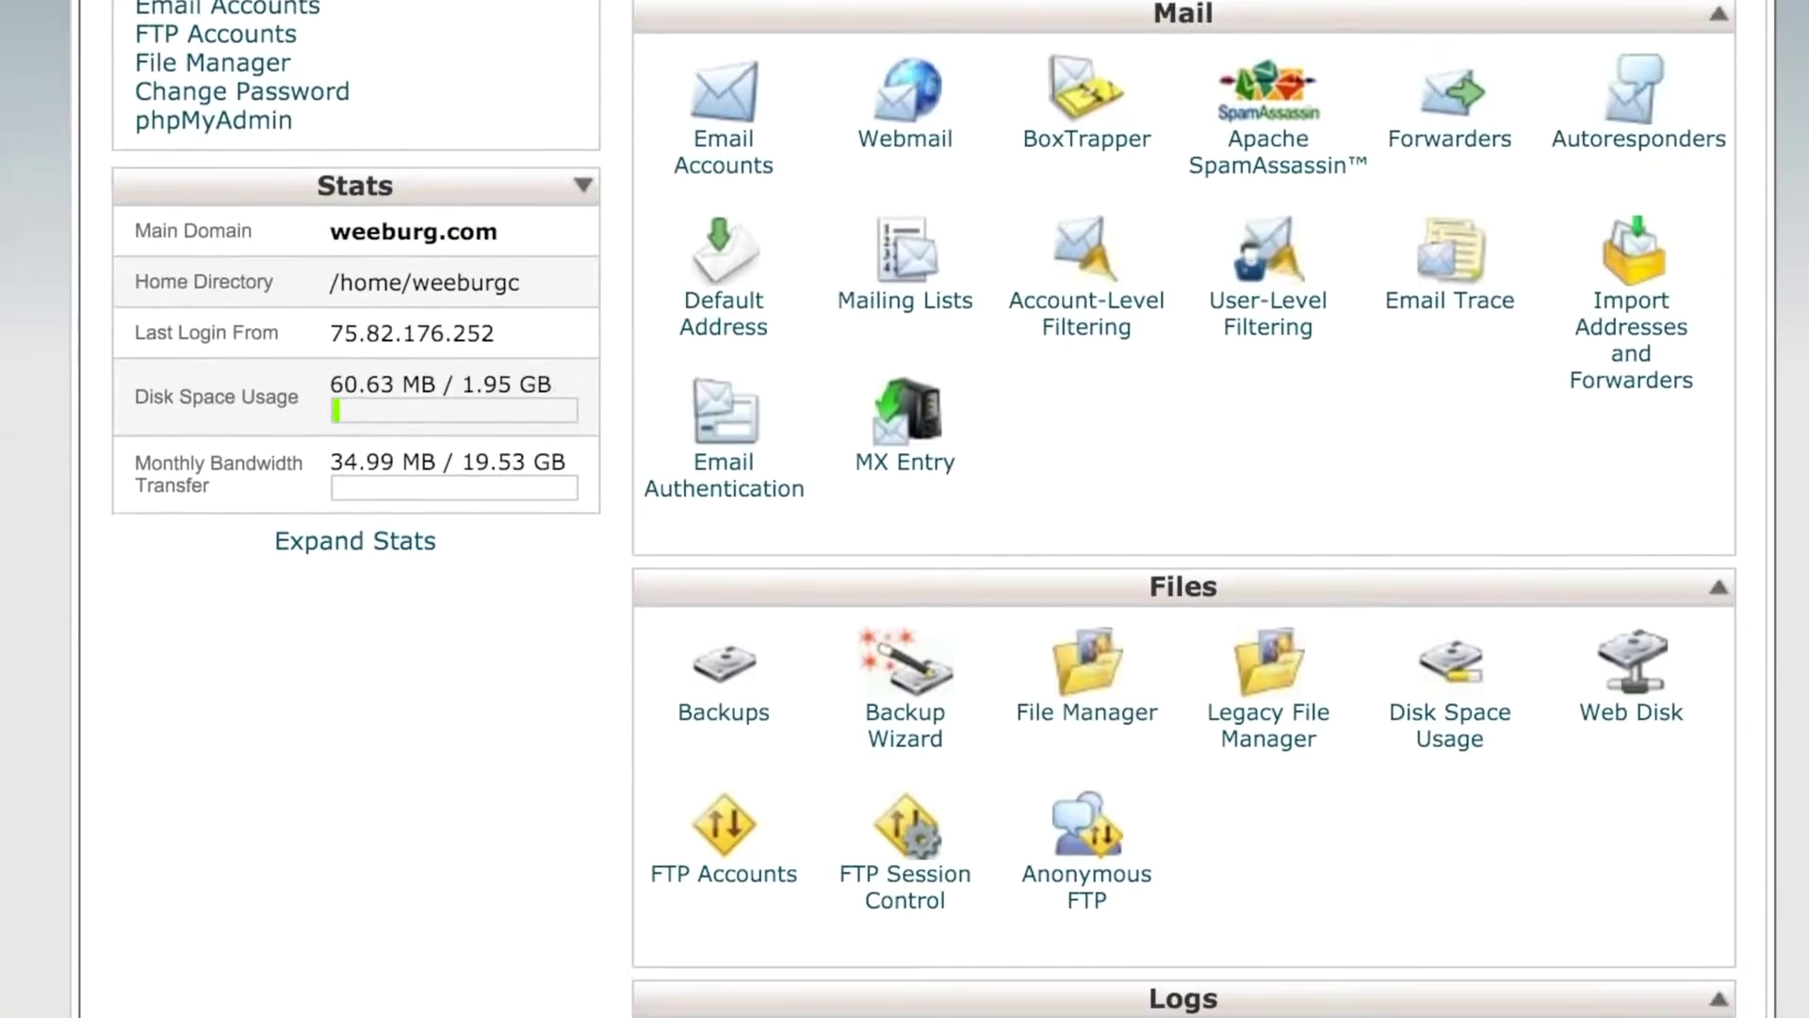
{"action": "scroll", "coordinate": [1183, 509], "scroll_direction": "down", "scroll_amount": 4}
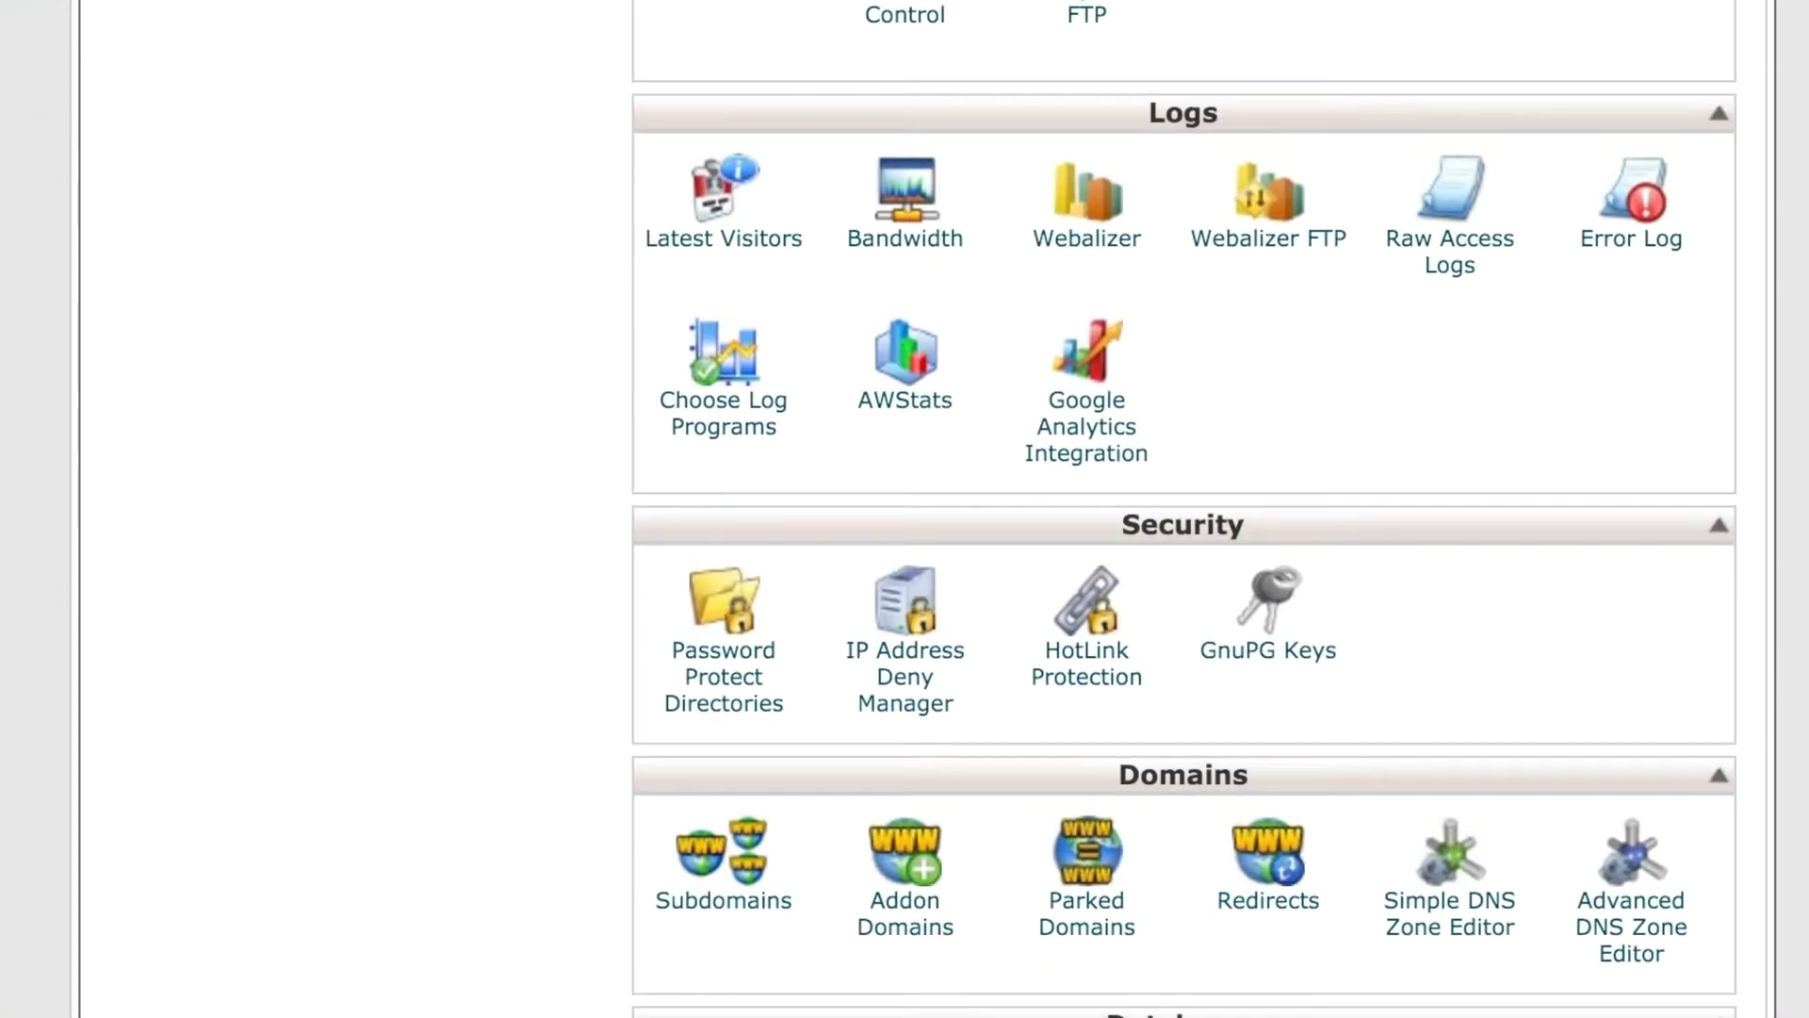
{"action": "left_click", "coordinate": [1274, 904]}
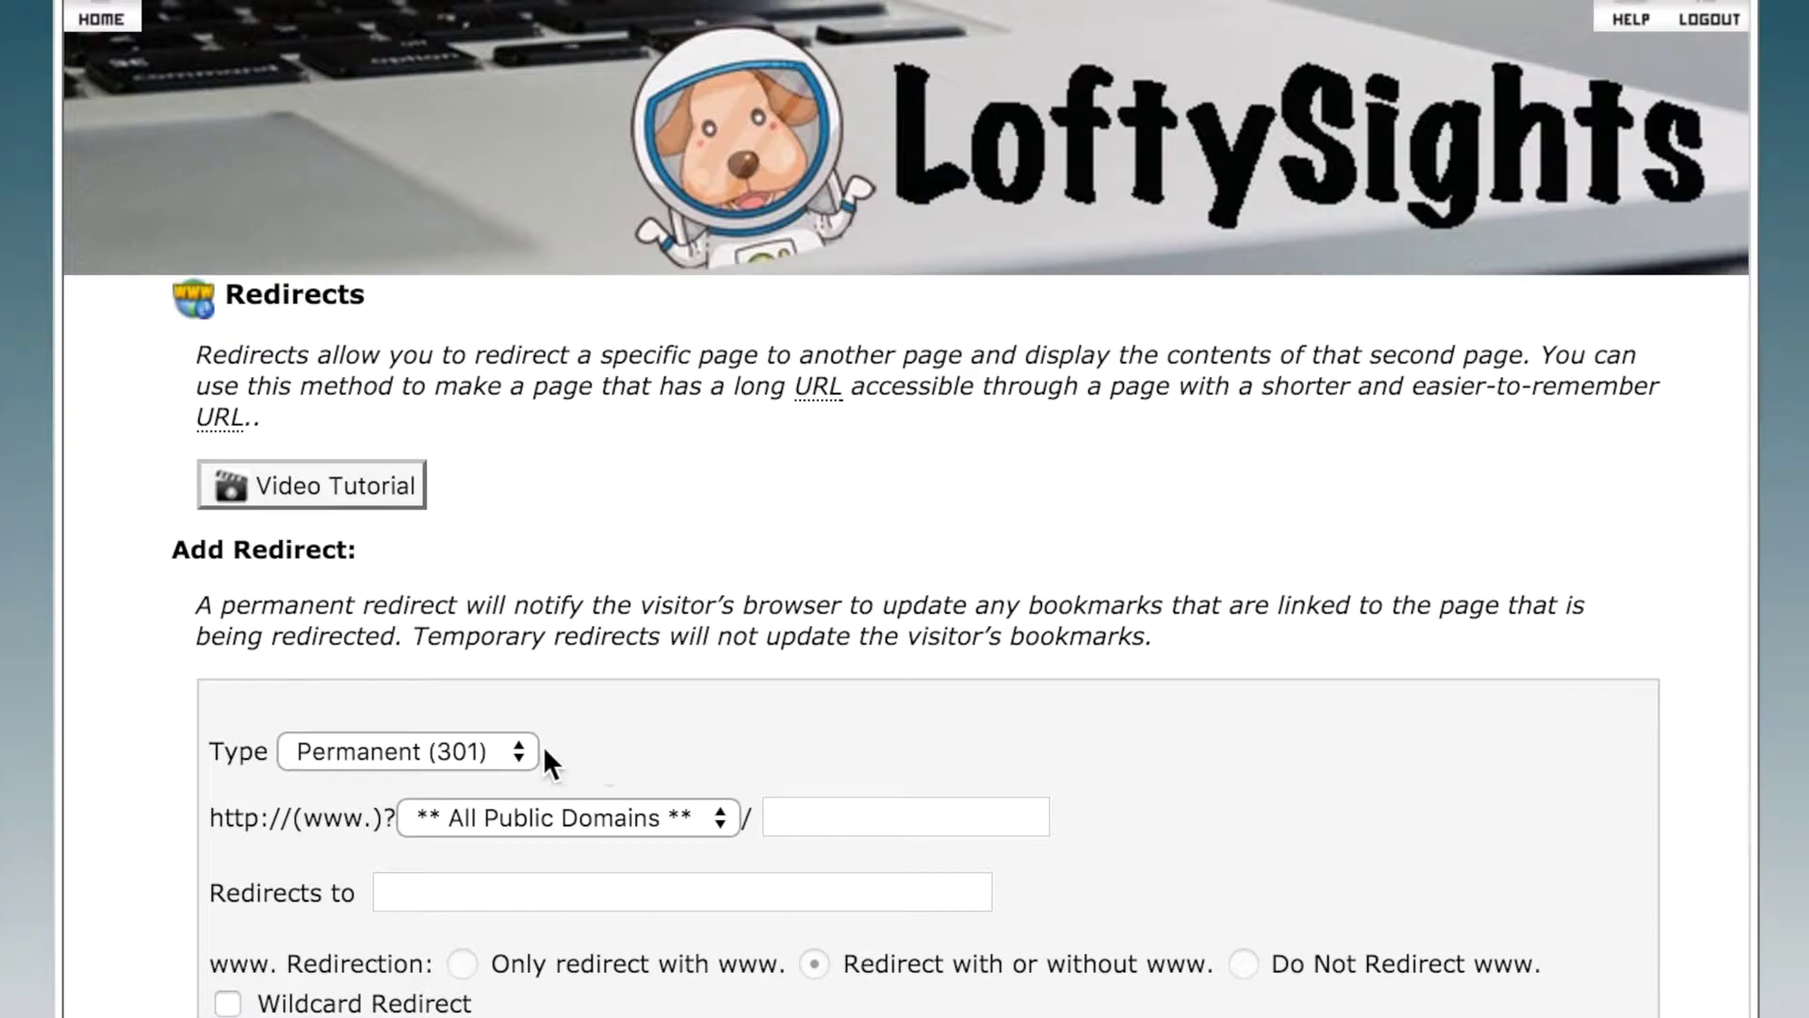
Keep the redirect type as Permanent (301) and choose weeburg.com as the domain.
{"action": "left_click", "coordinate": [522, 749]}
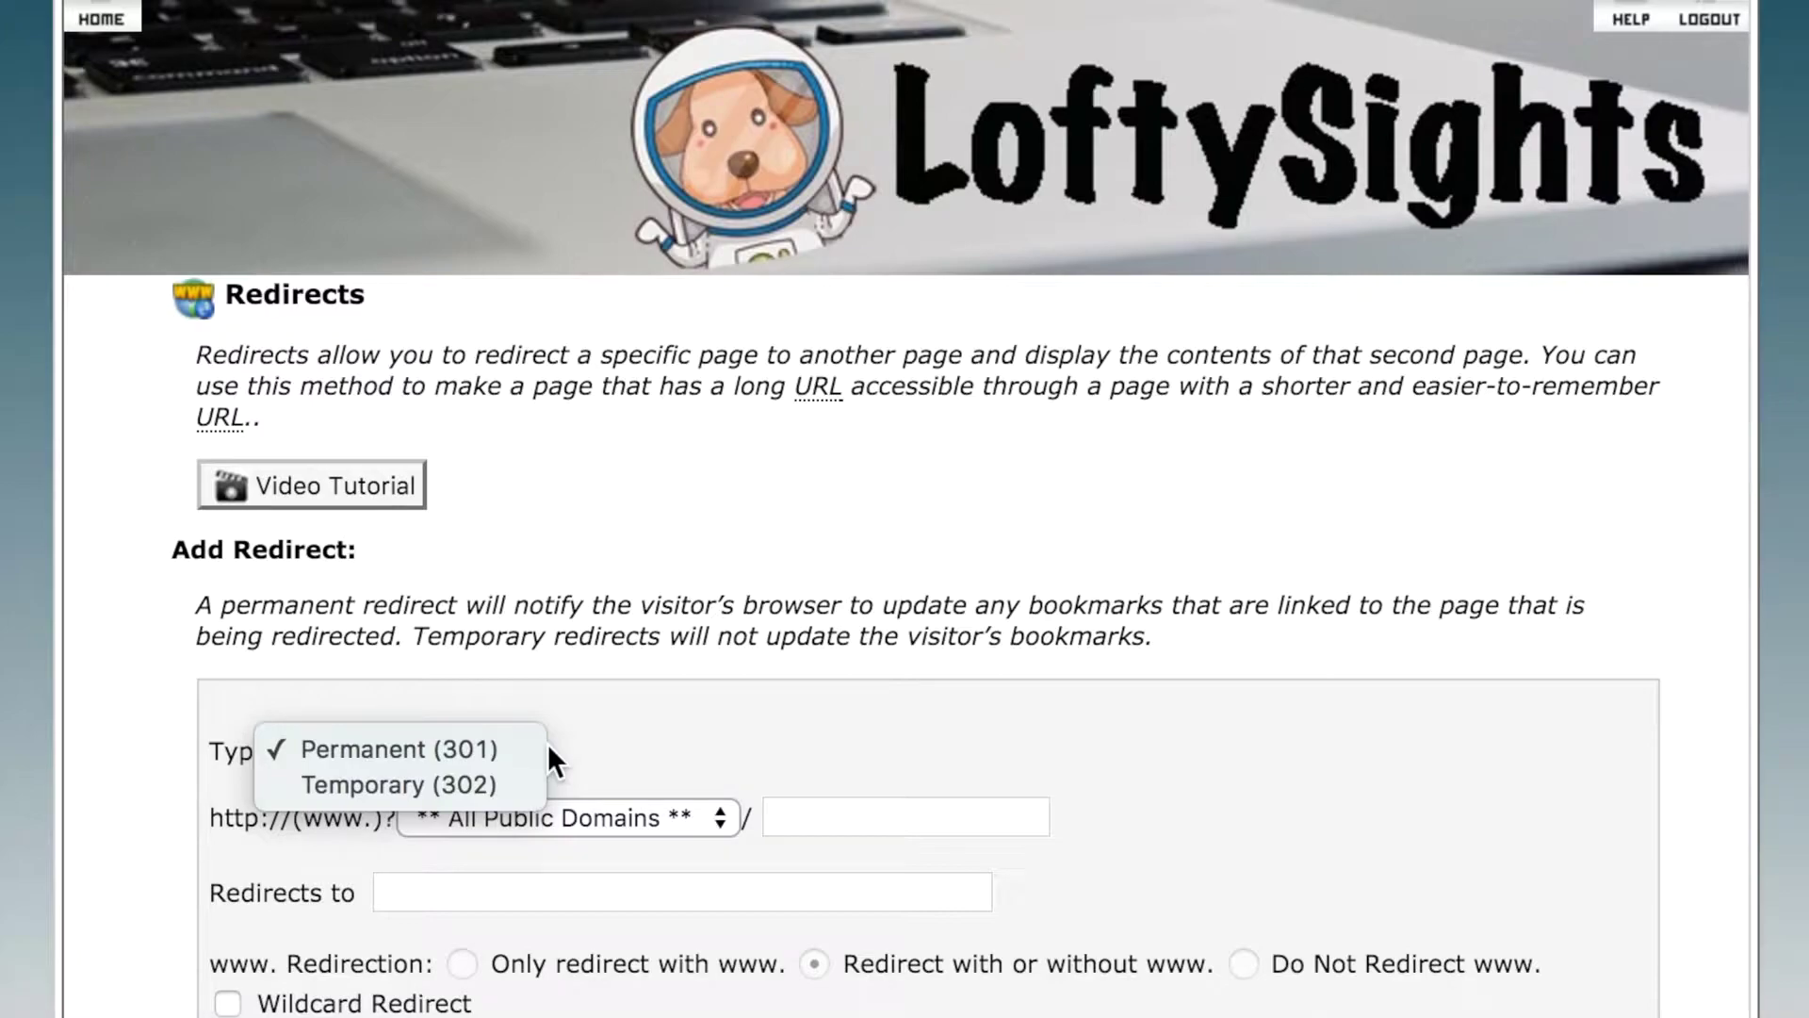
{"action": "left_click", "coordinate": [504, 741]}
{"action": "left_click", "coordinate": [503, 742]}
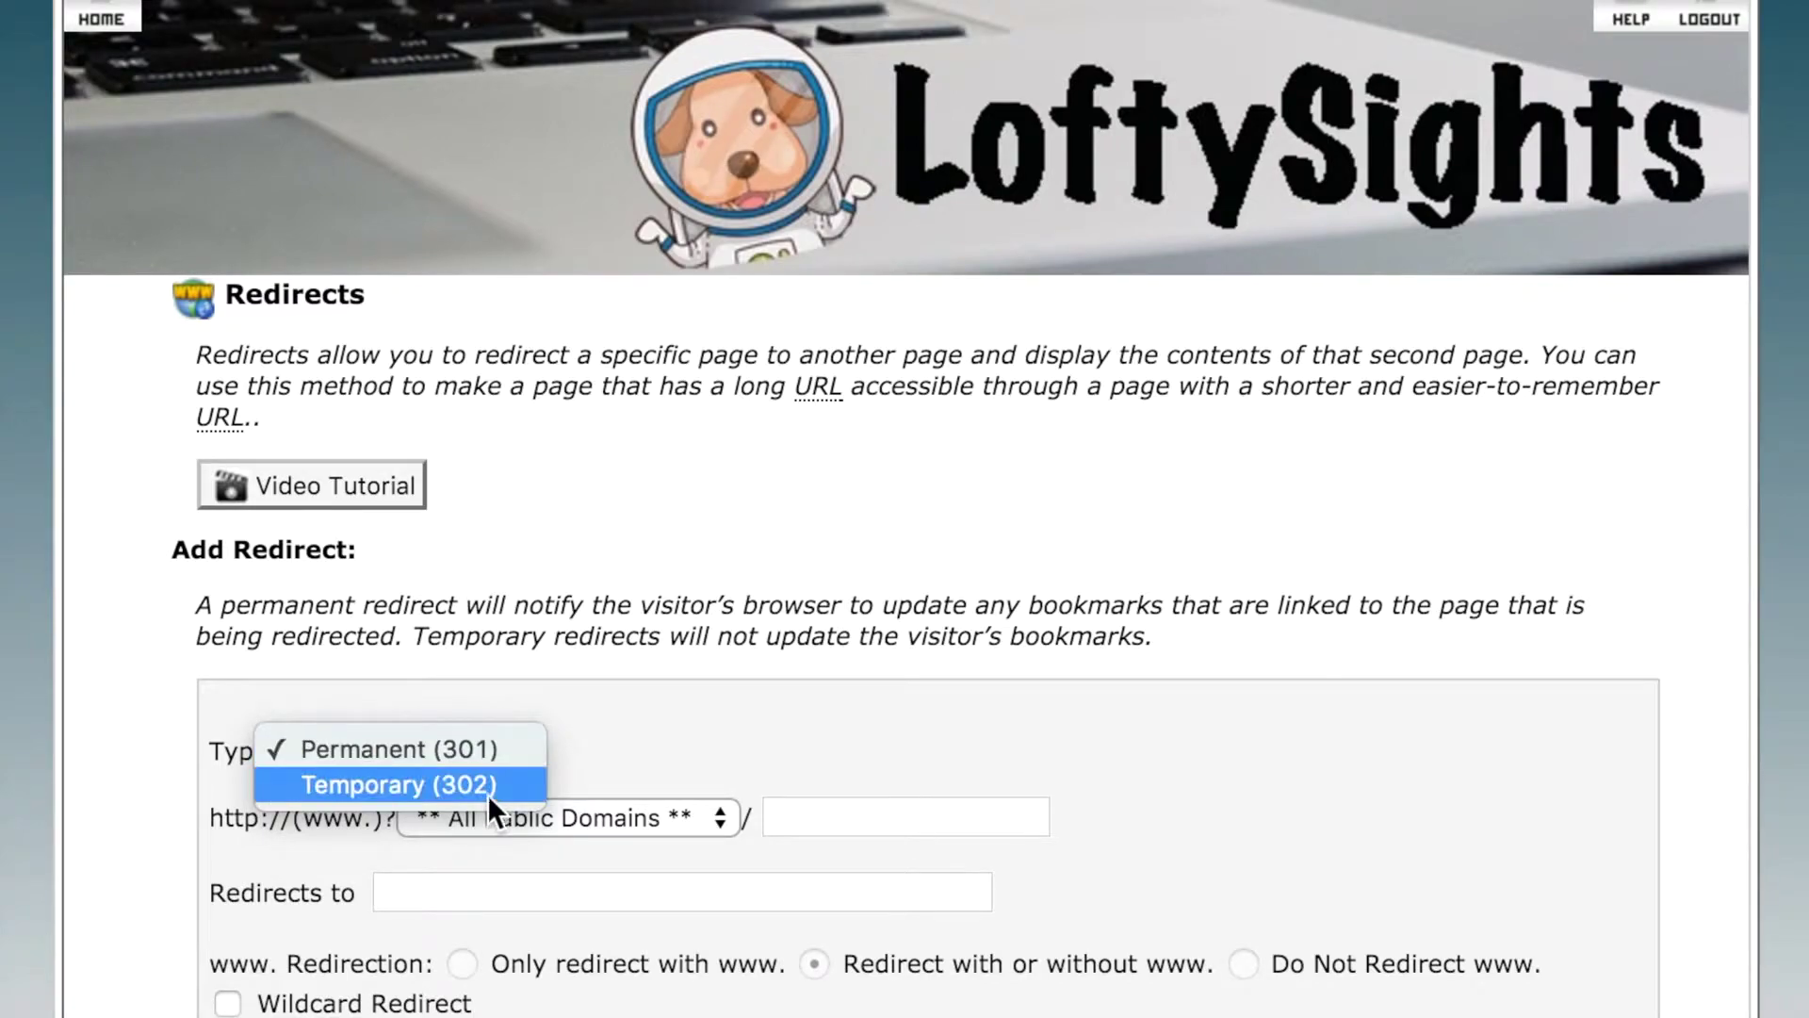
{"action": "left_click", "coordinate": [547, 745]}
{"action": "left_click", "coordinate": [696, 816]}
{"action": "left_click", "coordinate": [722, 819]}
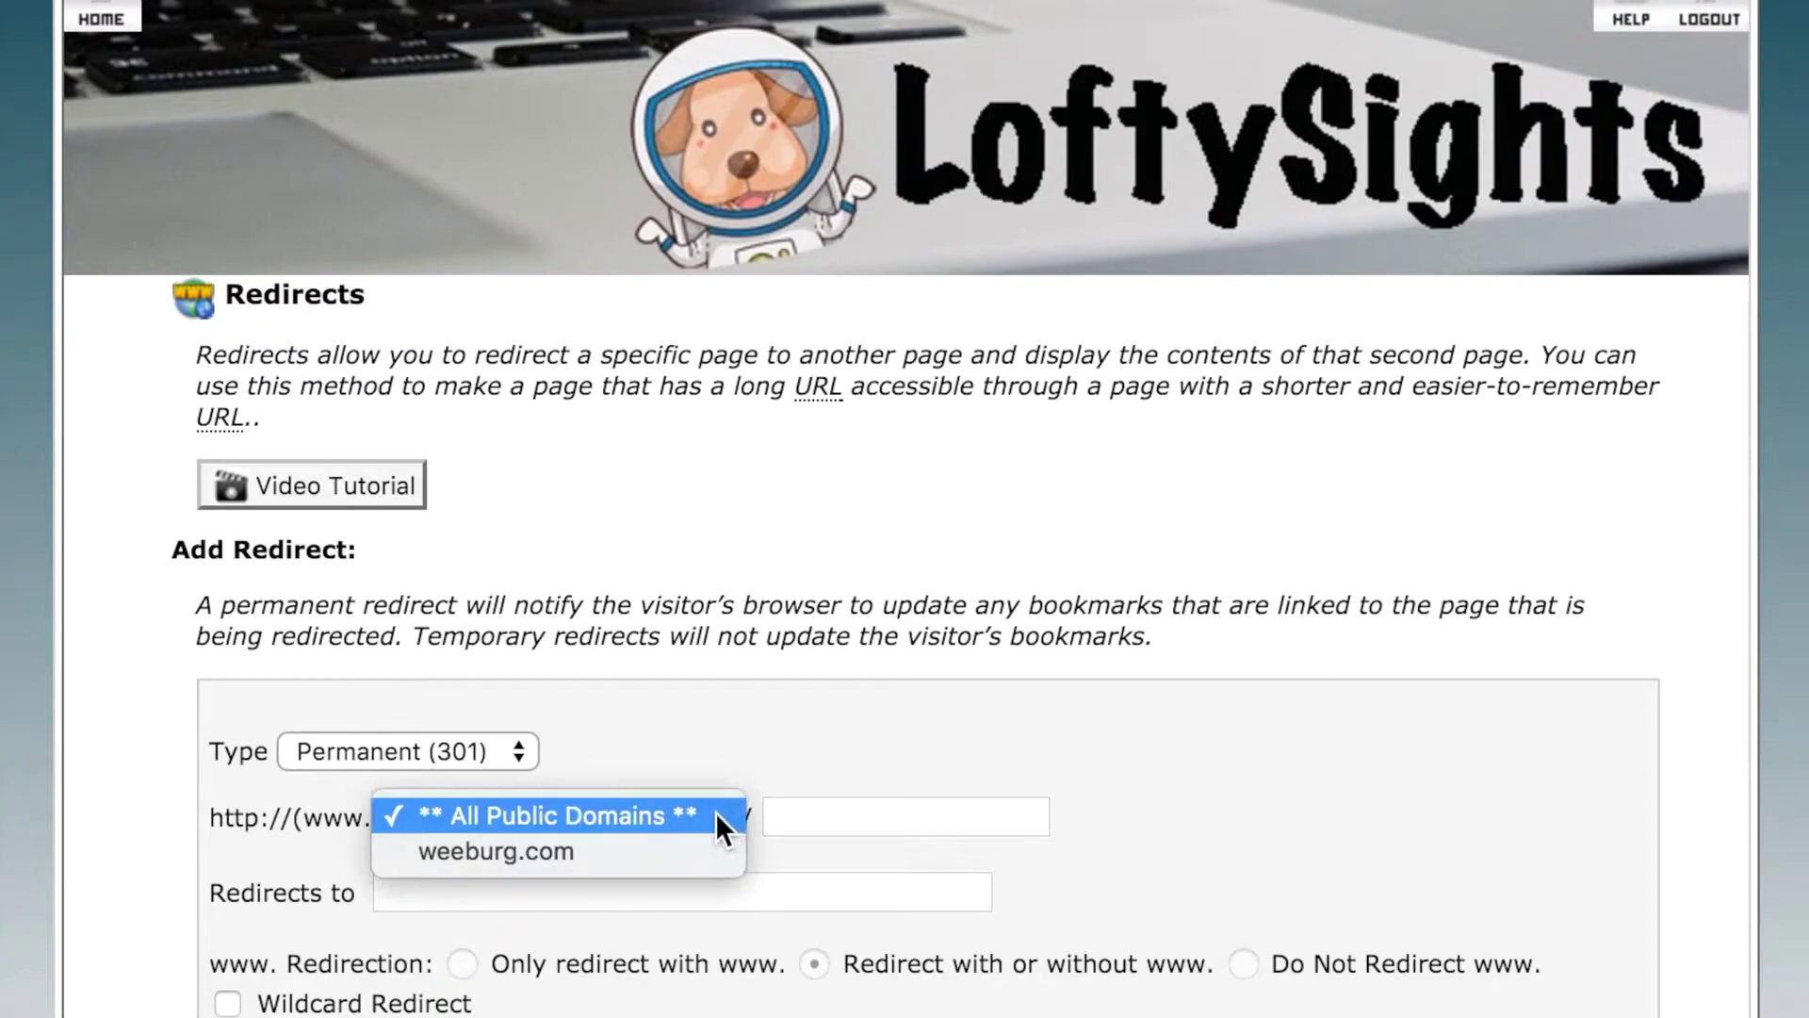
{"action": "left_click", "coordinate": [644, 846]}
{"action": "left_click", "coordinate": [829, 813]}
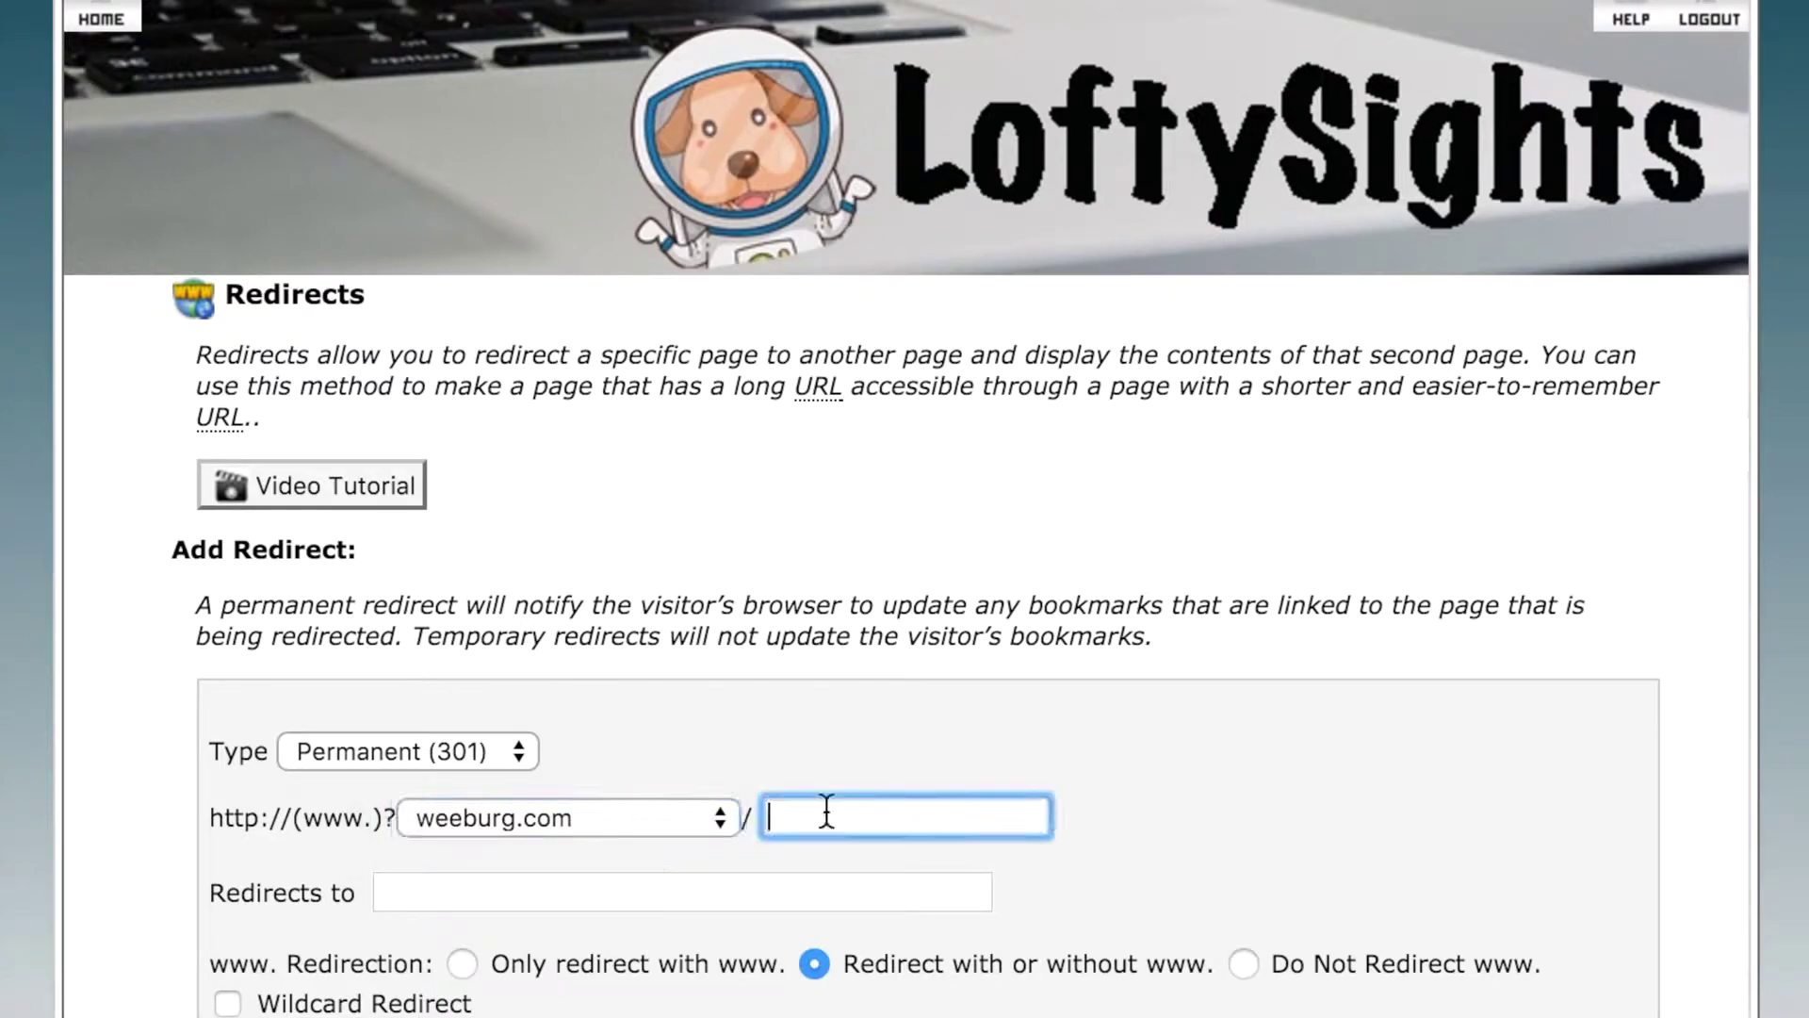
{"action": "type", "text": "blog"}
{"action": "left_click", "coordinate": [718, 879]}
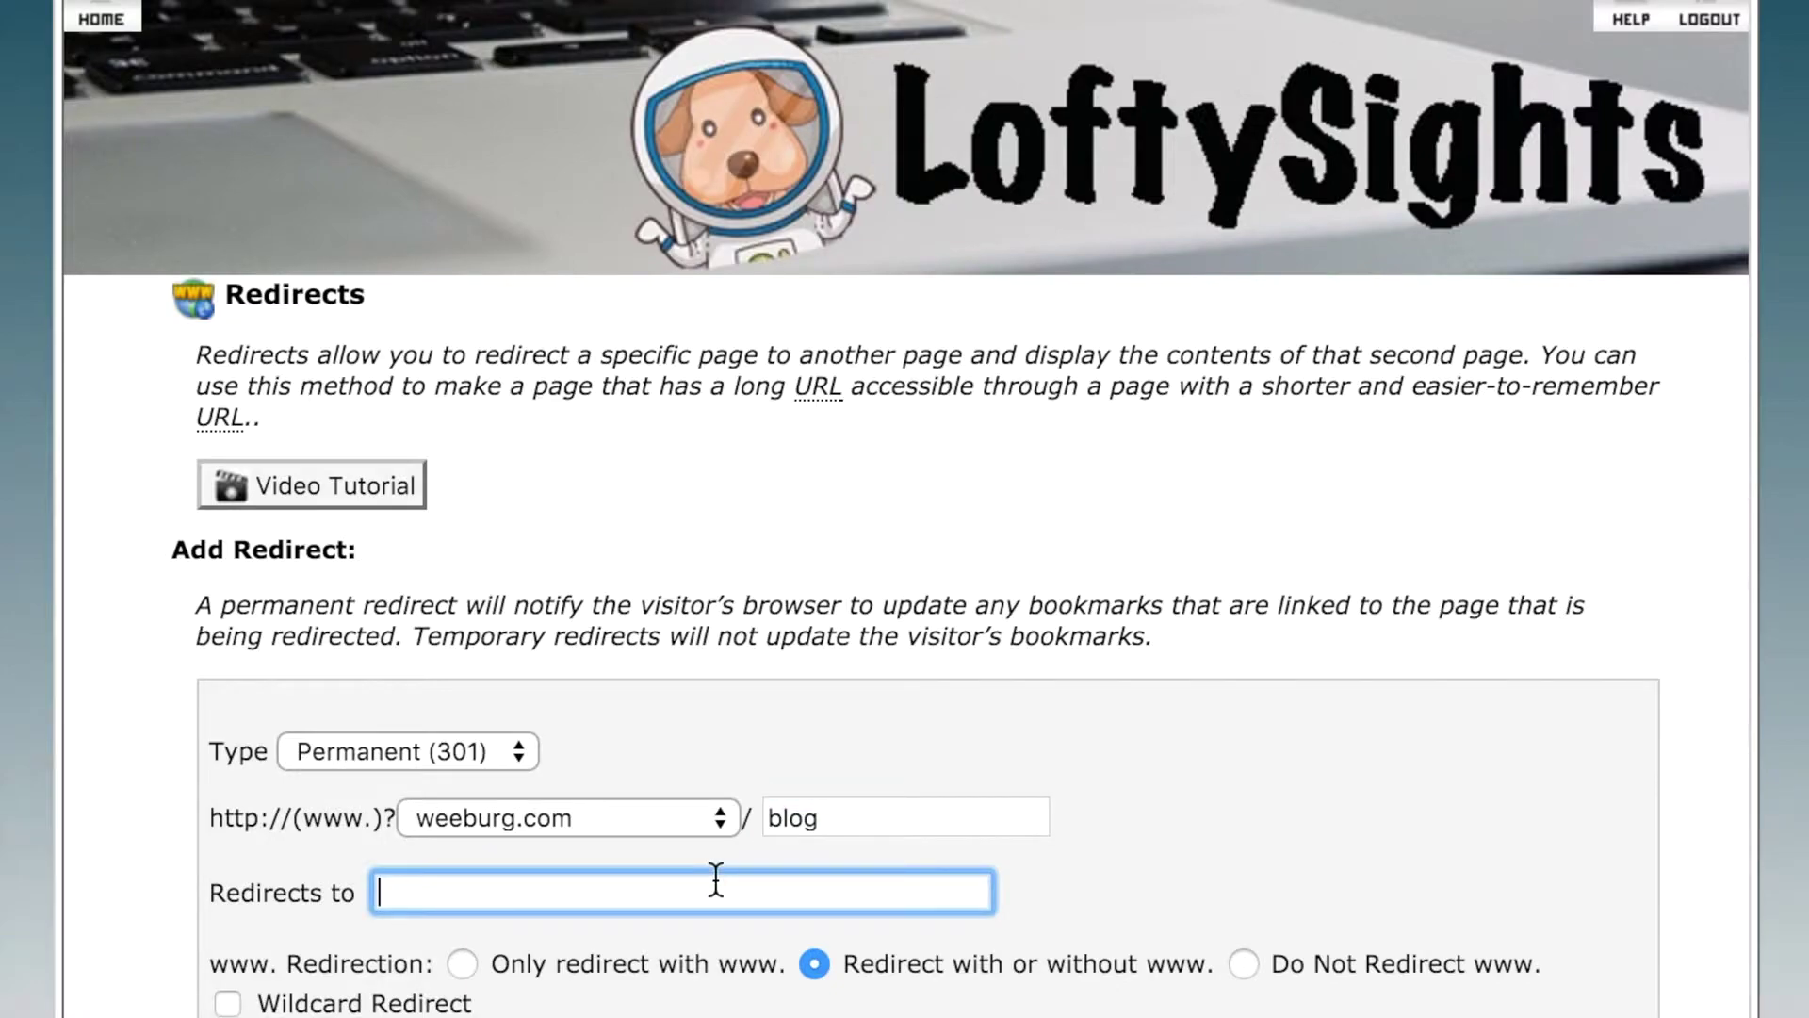
{"action": "type", "text": "http"}
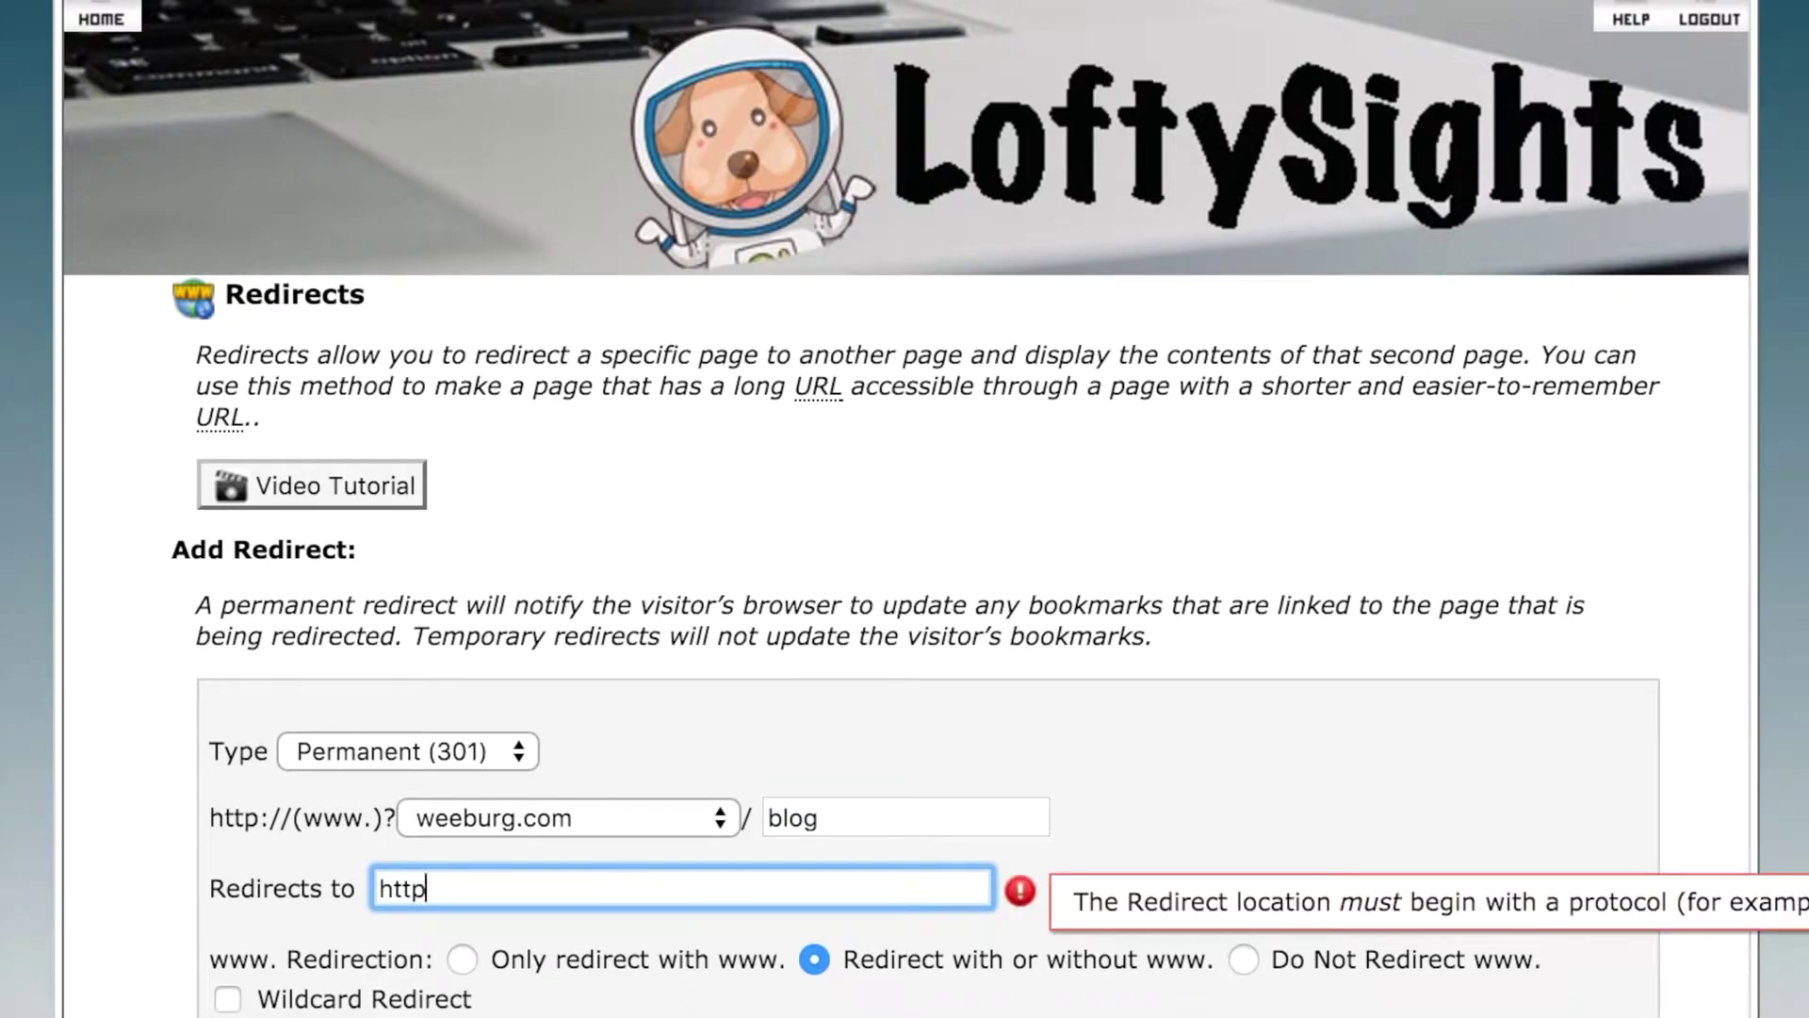
{"action": "type", "text": "://"}
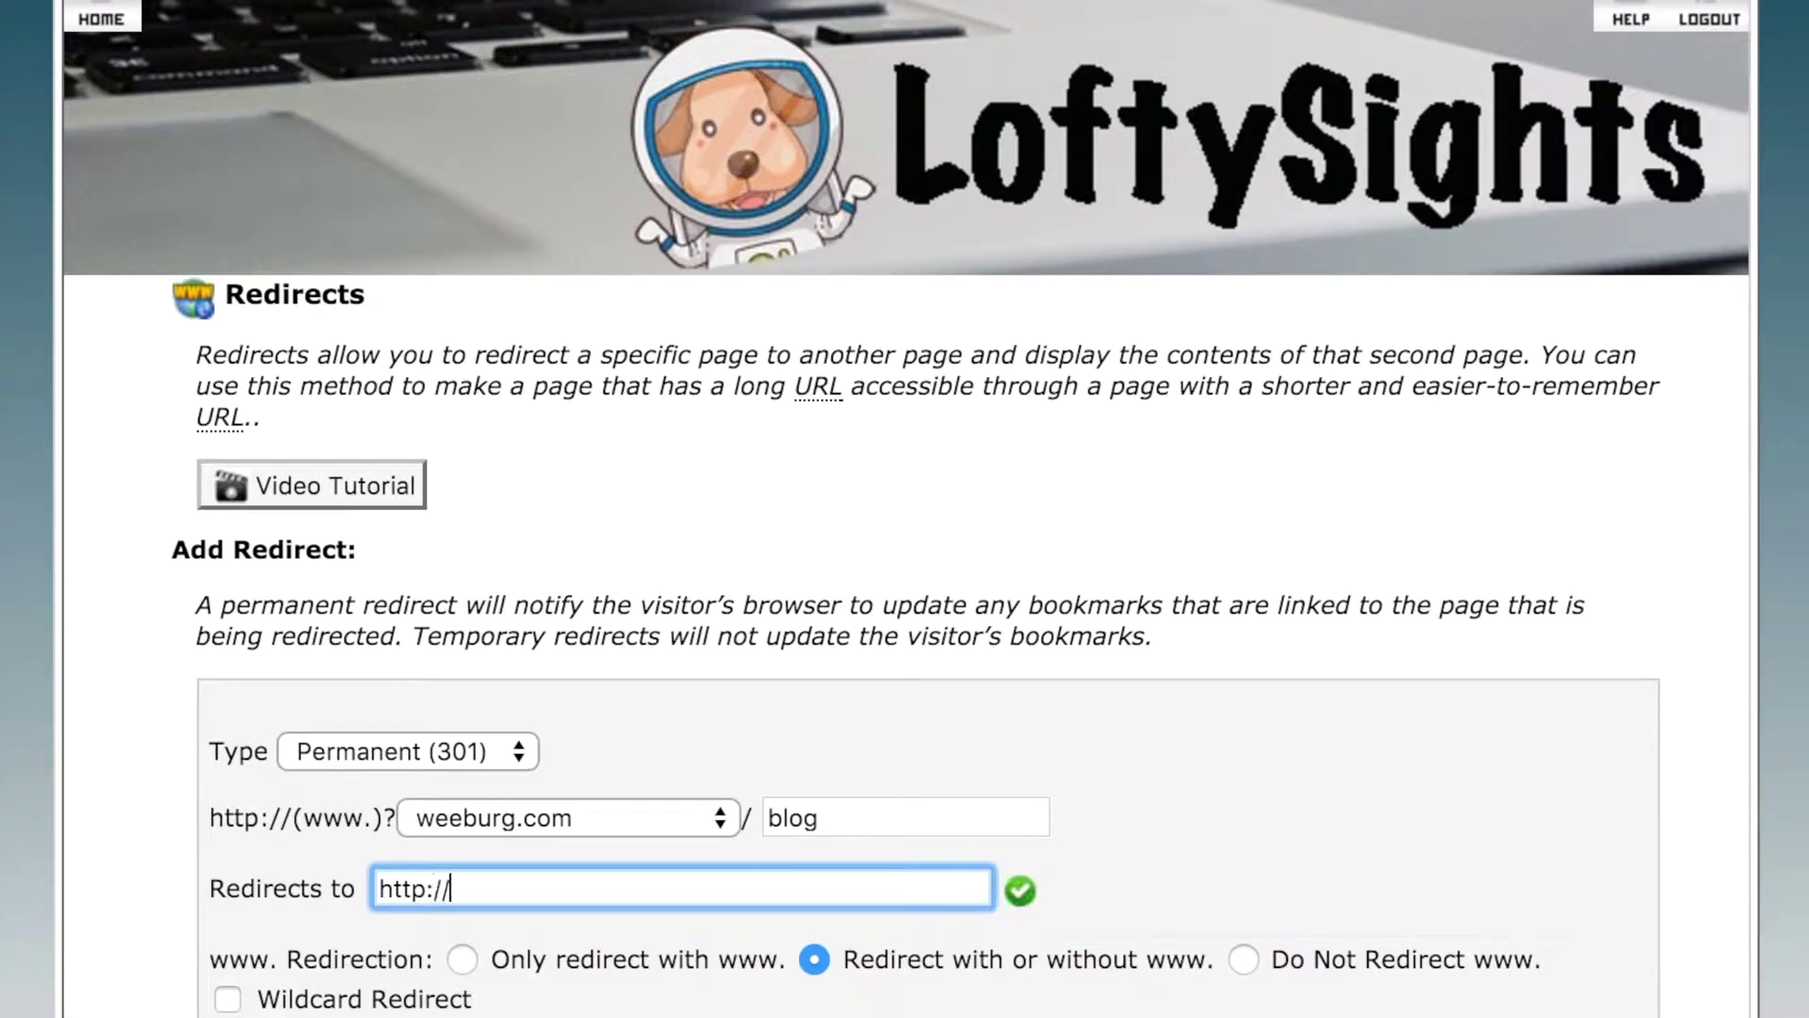
{"action": "type", "text": "weeburg.com/stories"}
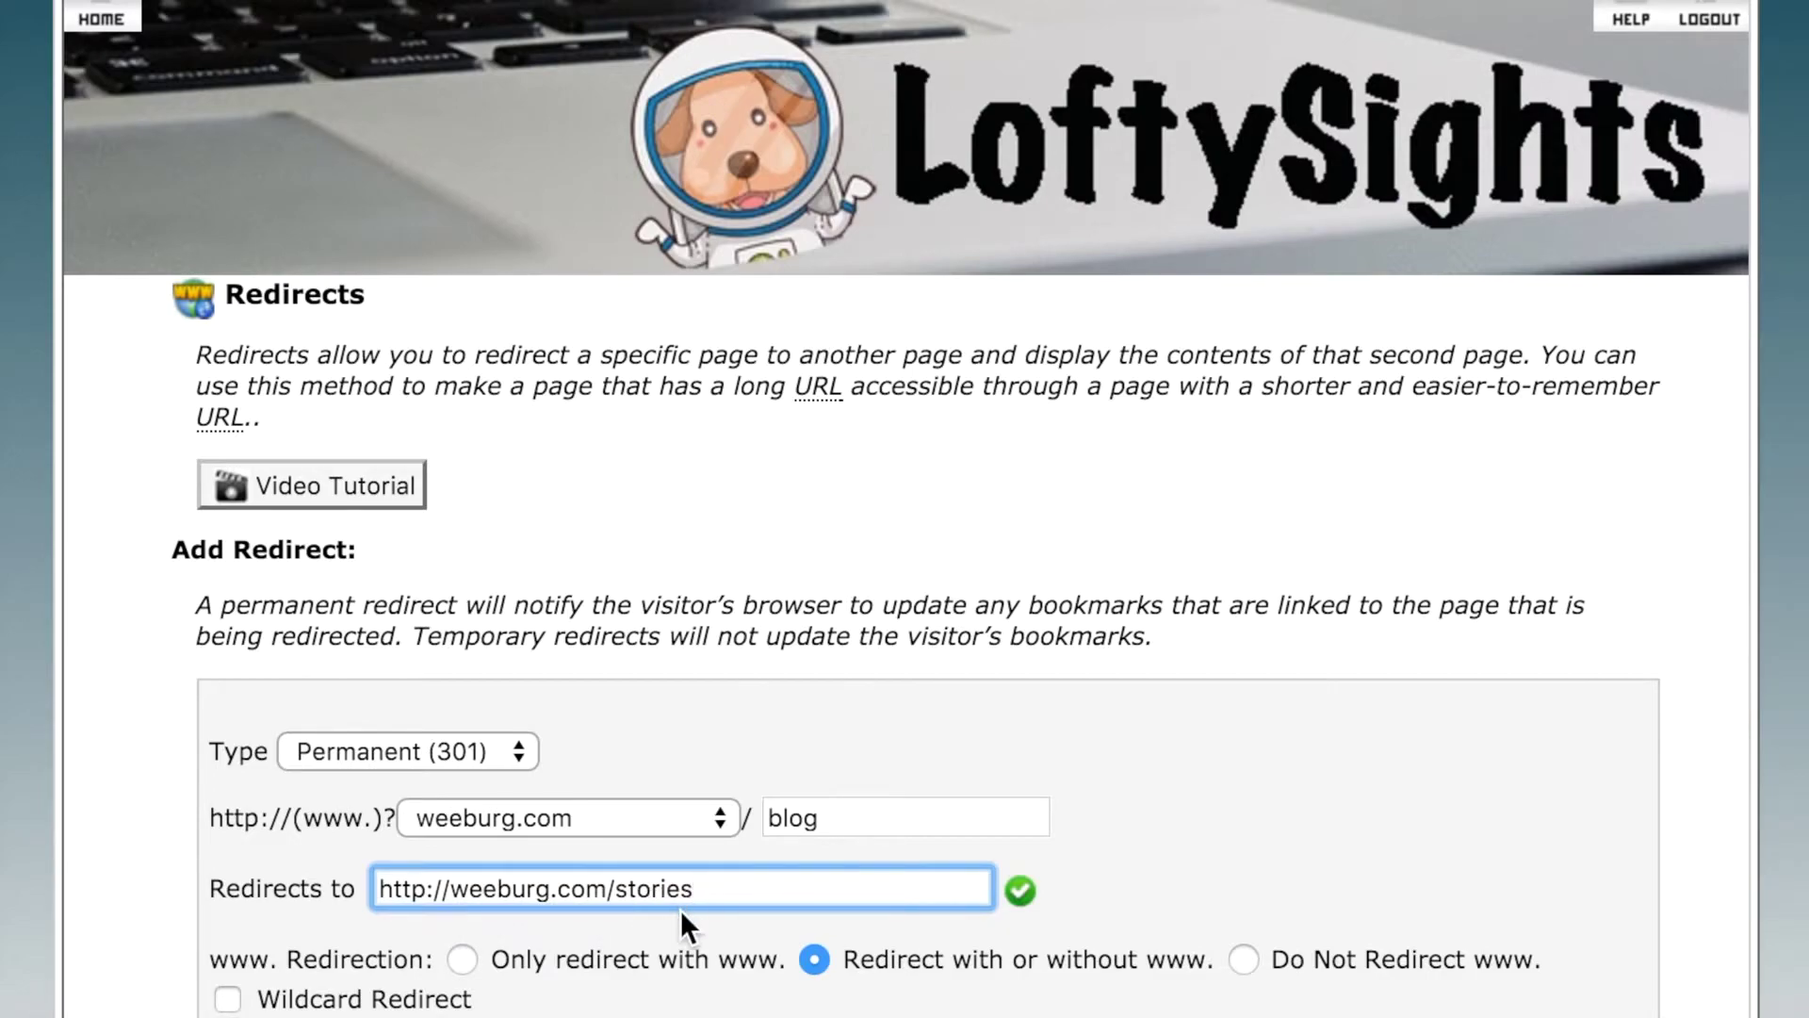
{"action": "scroll", "coordinate": [251, 971], "scroll_direction": "down", "scroll_amount": 2}
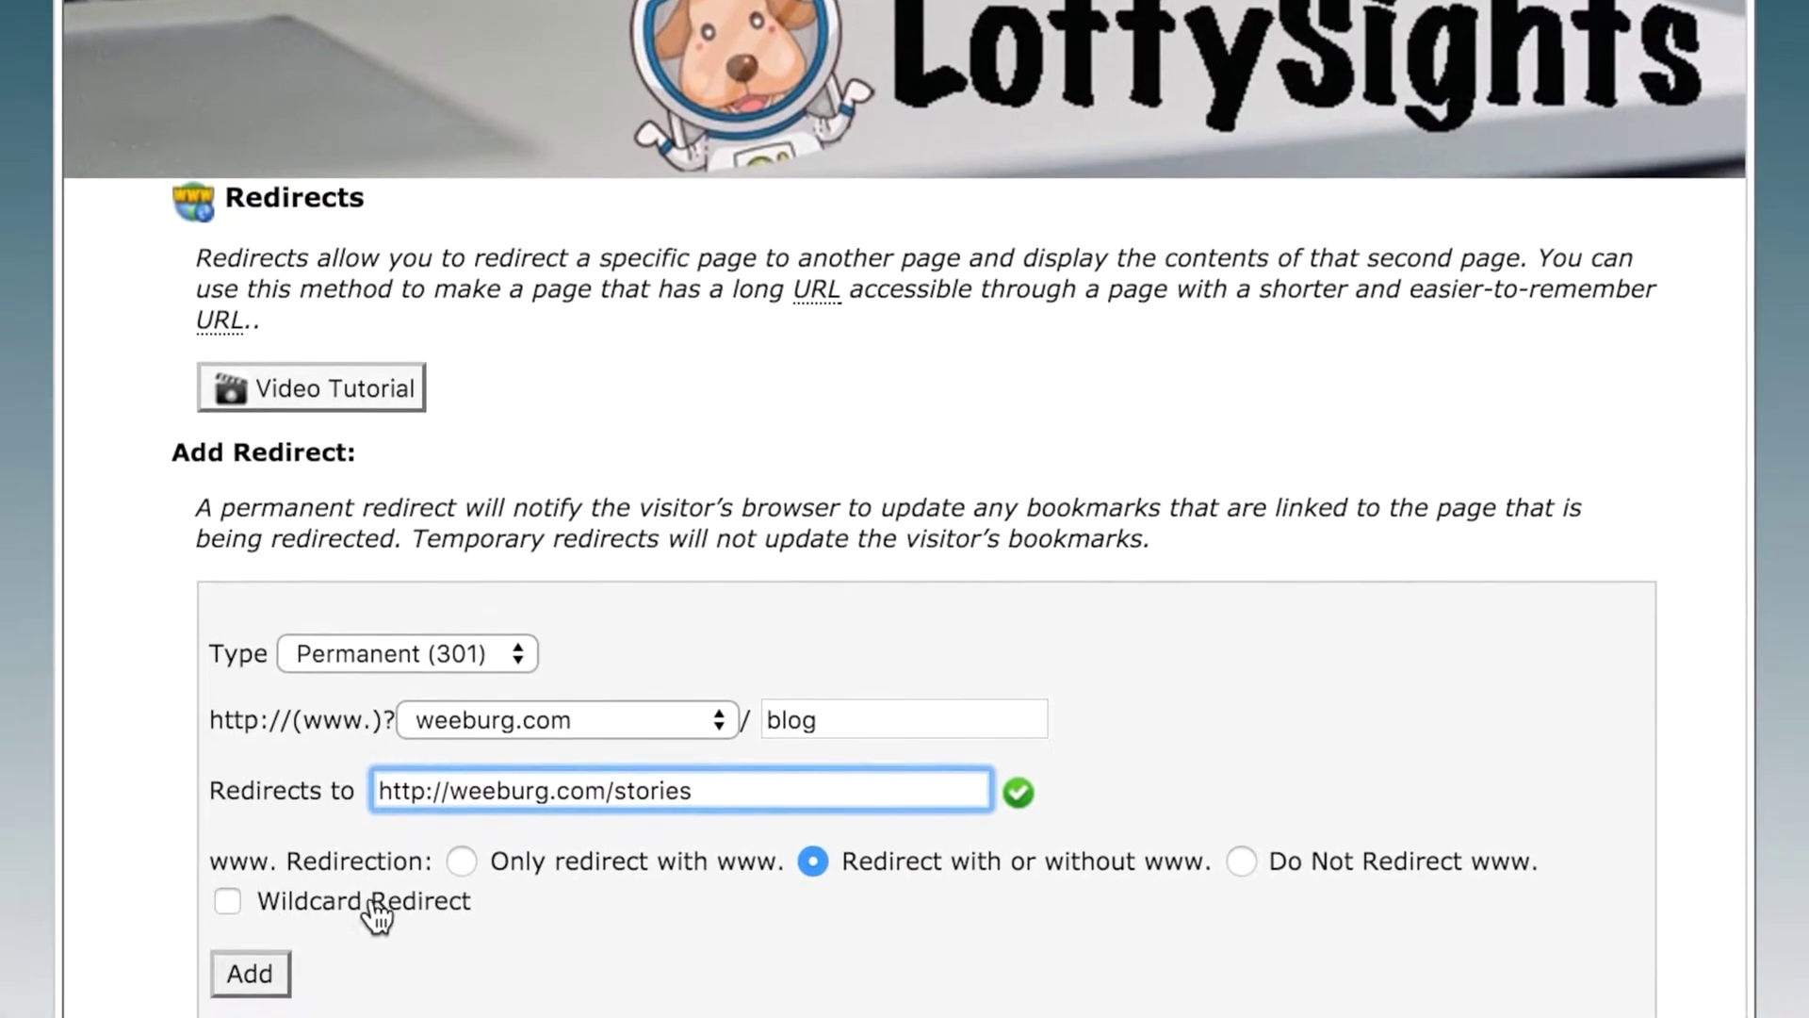
Turn on Wildcard Redirect and add a trailing '/' to the entry.
{"action": "scroll", "coordinate": [374, 915], "scroll_direction": "down", "scroll_amount": 2}
{"action": "left_click", "coordinate": [231, 809]}
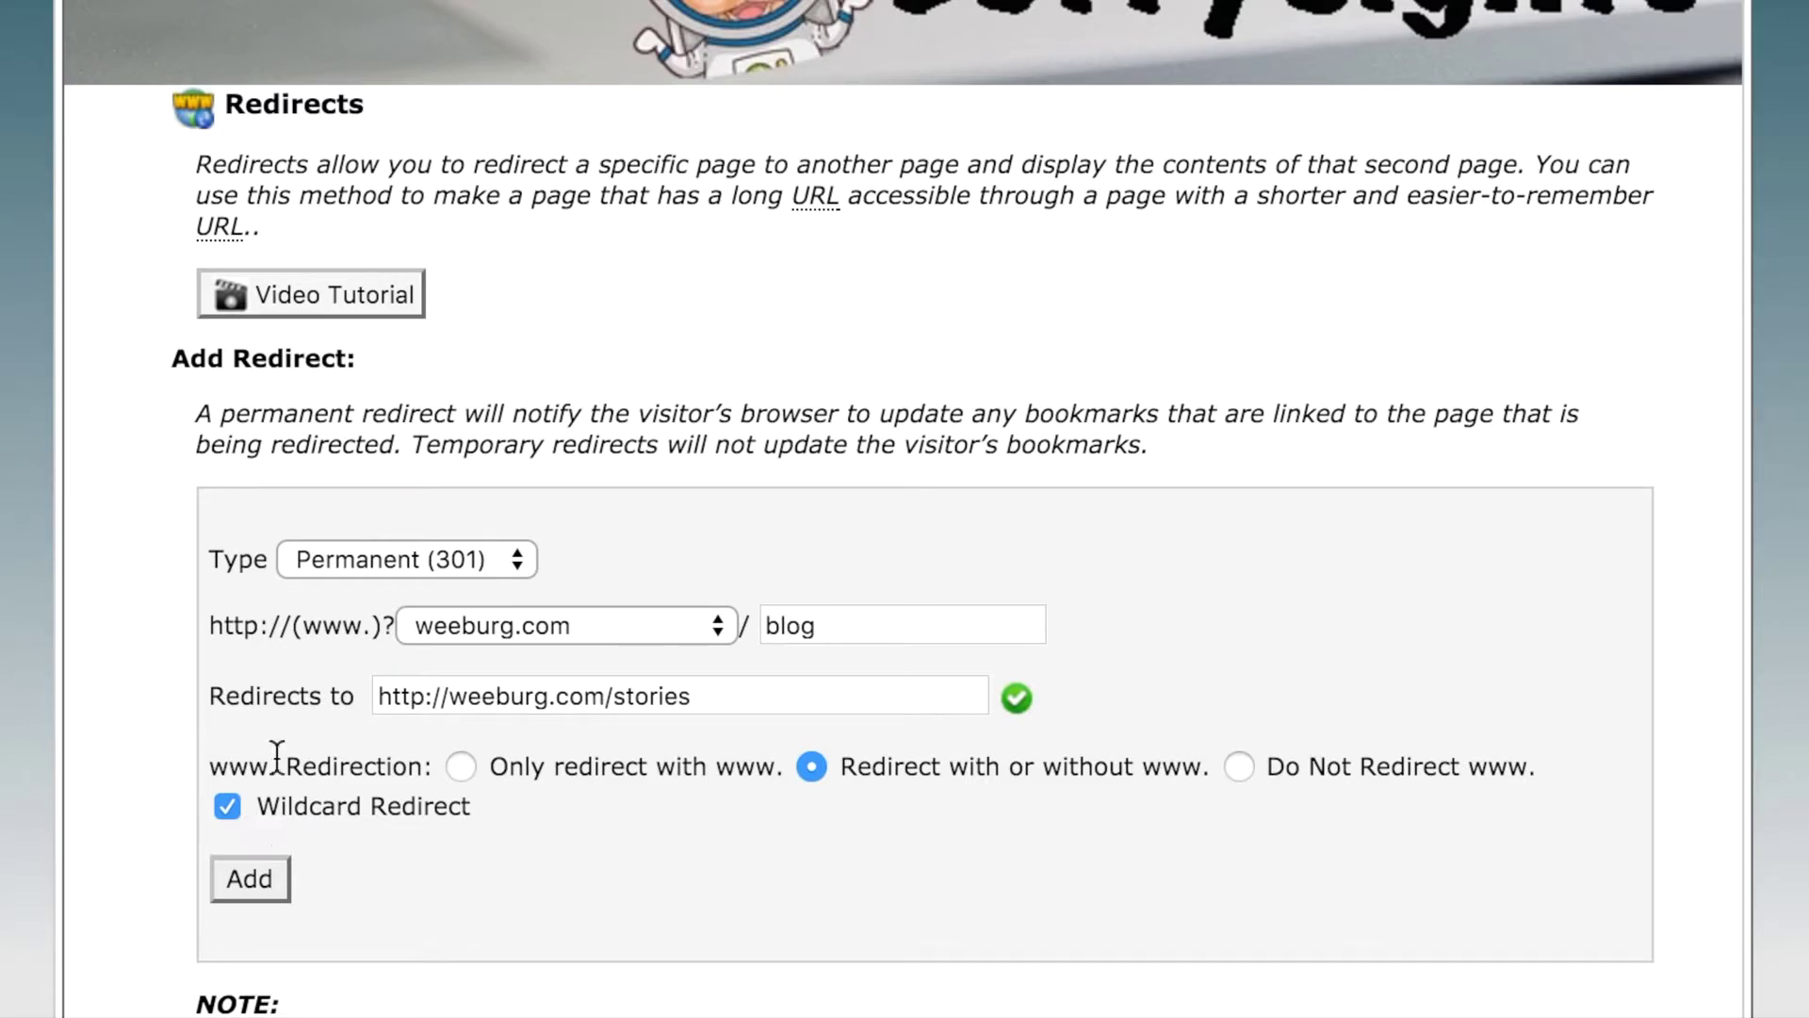
{"action": "type", "text": "/"}
Try example page names 'mymotorcycletrip' and 'worstmorningever' after blog/, ending the destination with '/'.
{"action": "left_click", "coordinate": [851, 634]}
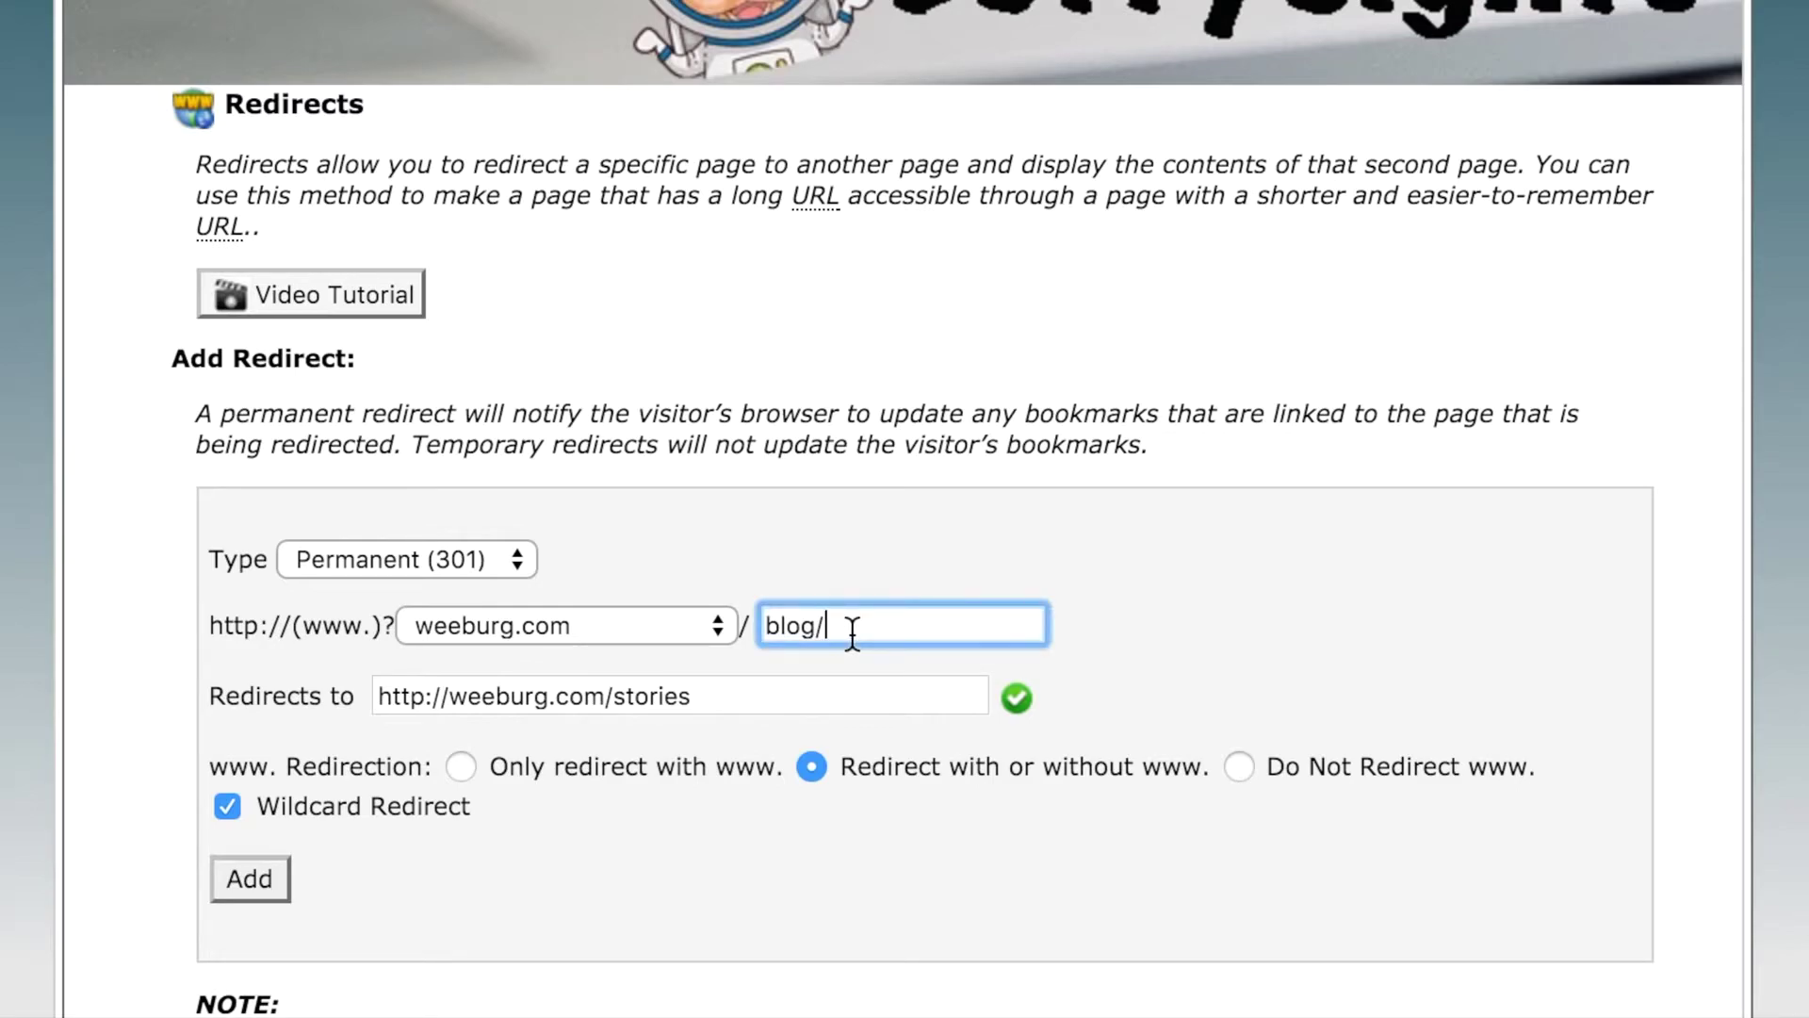
{"action": "type", "text": "mymotorcycletrip"}
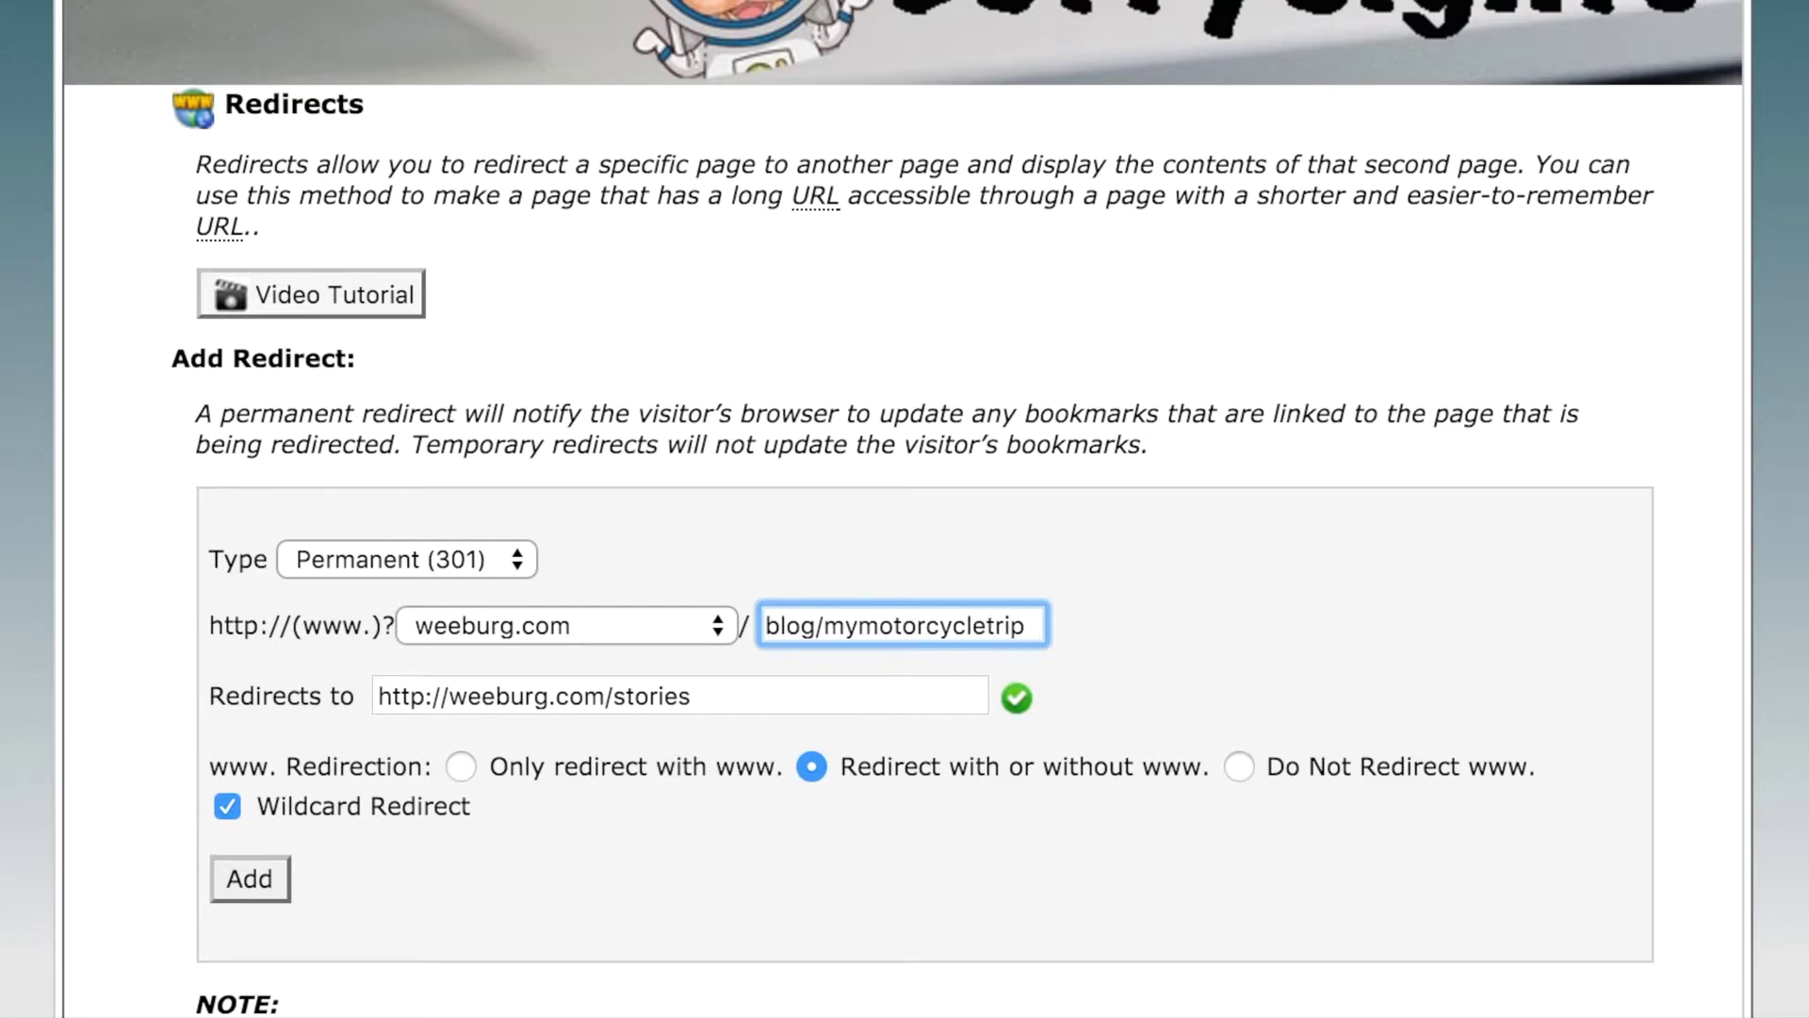
{"action": "key", "text": "Tab"}
{"action": "type", "text": "/"}
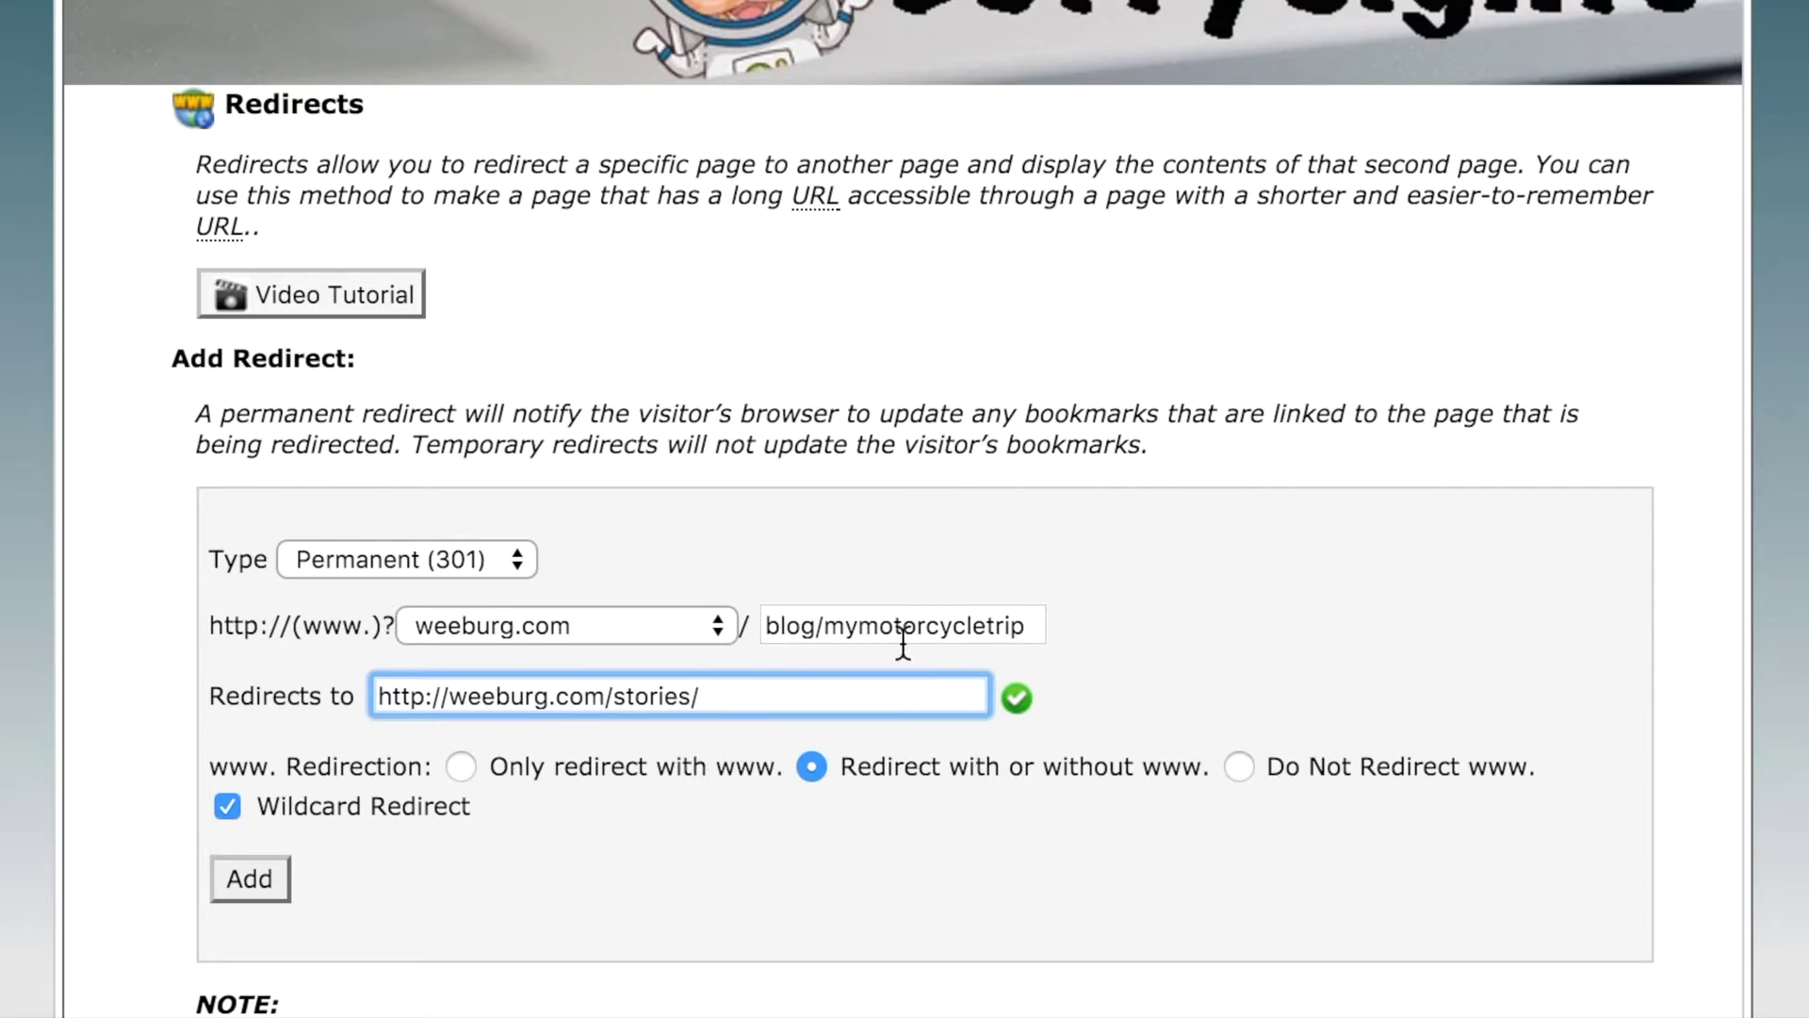
{"action": "left_click_drag", "start_coordinate": [1033, 627], "coordinate": [836, 611]}
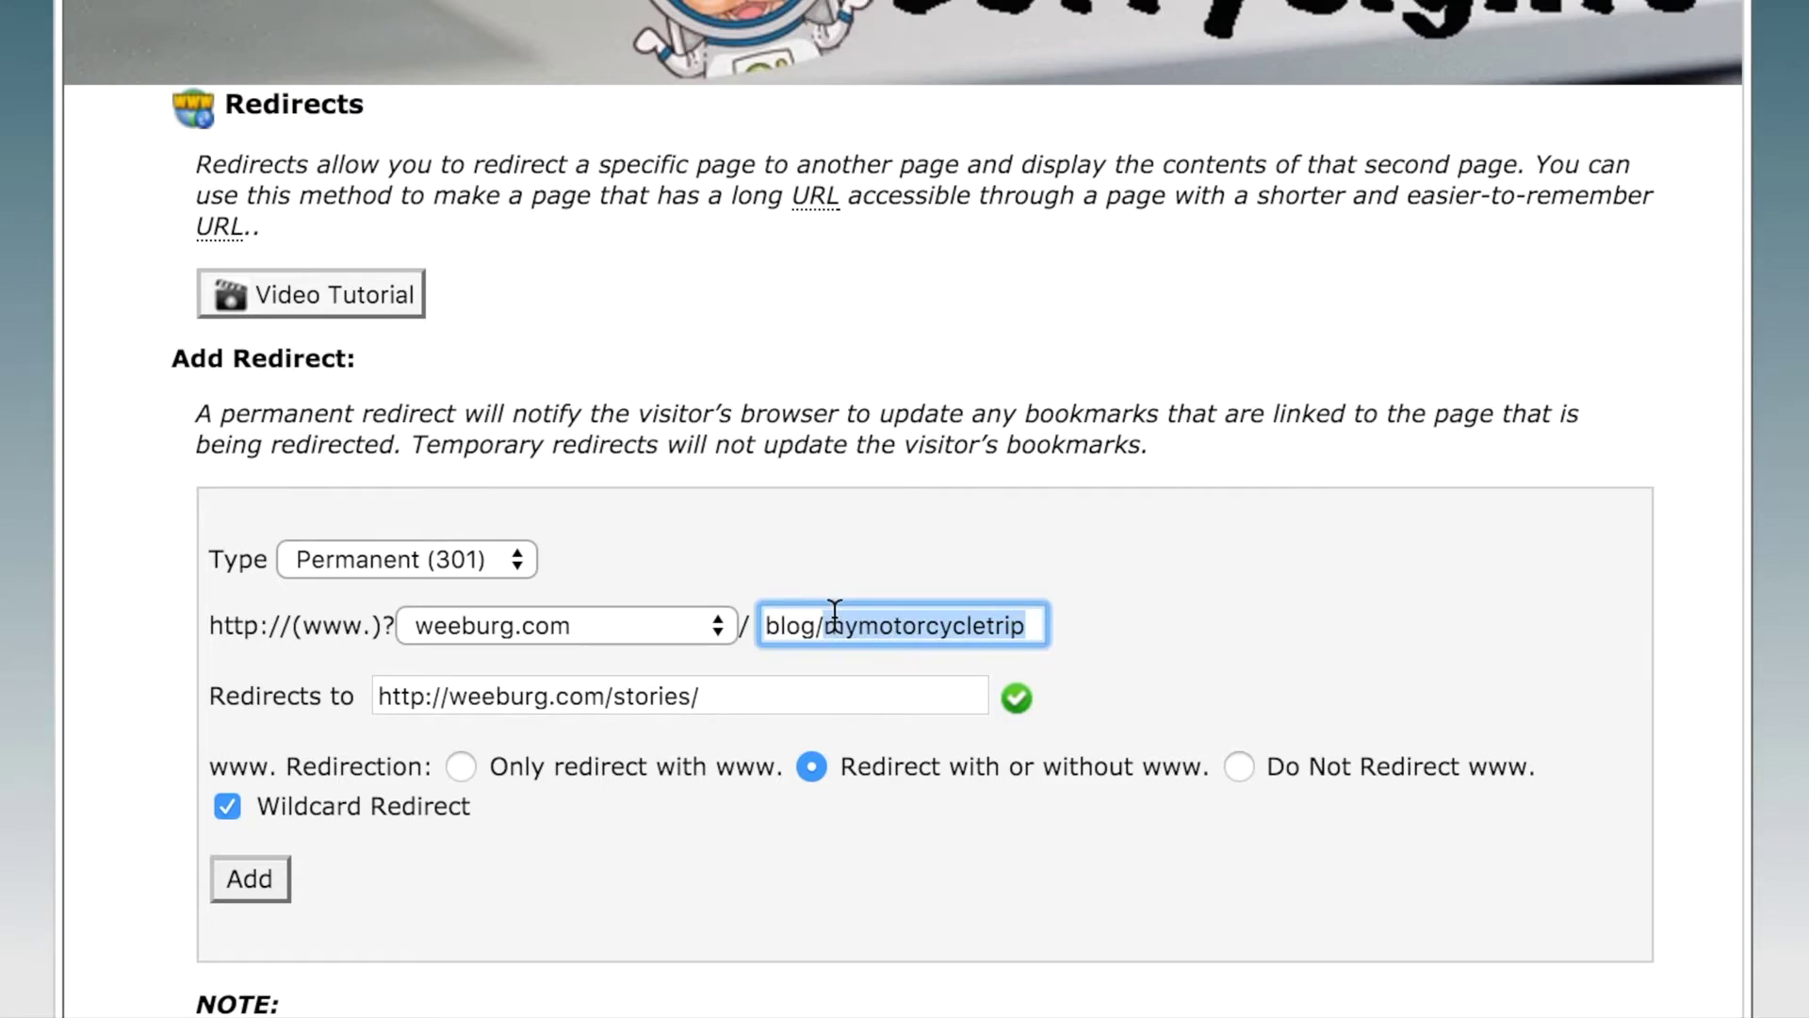
{"action": "type", "text": "worstmorning"}
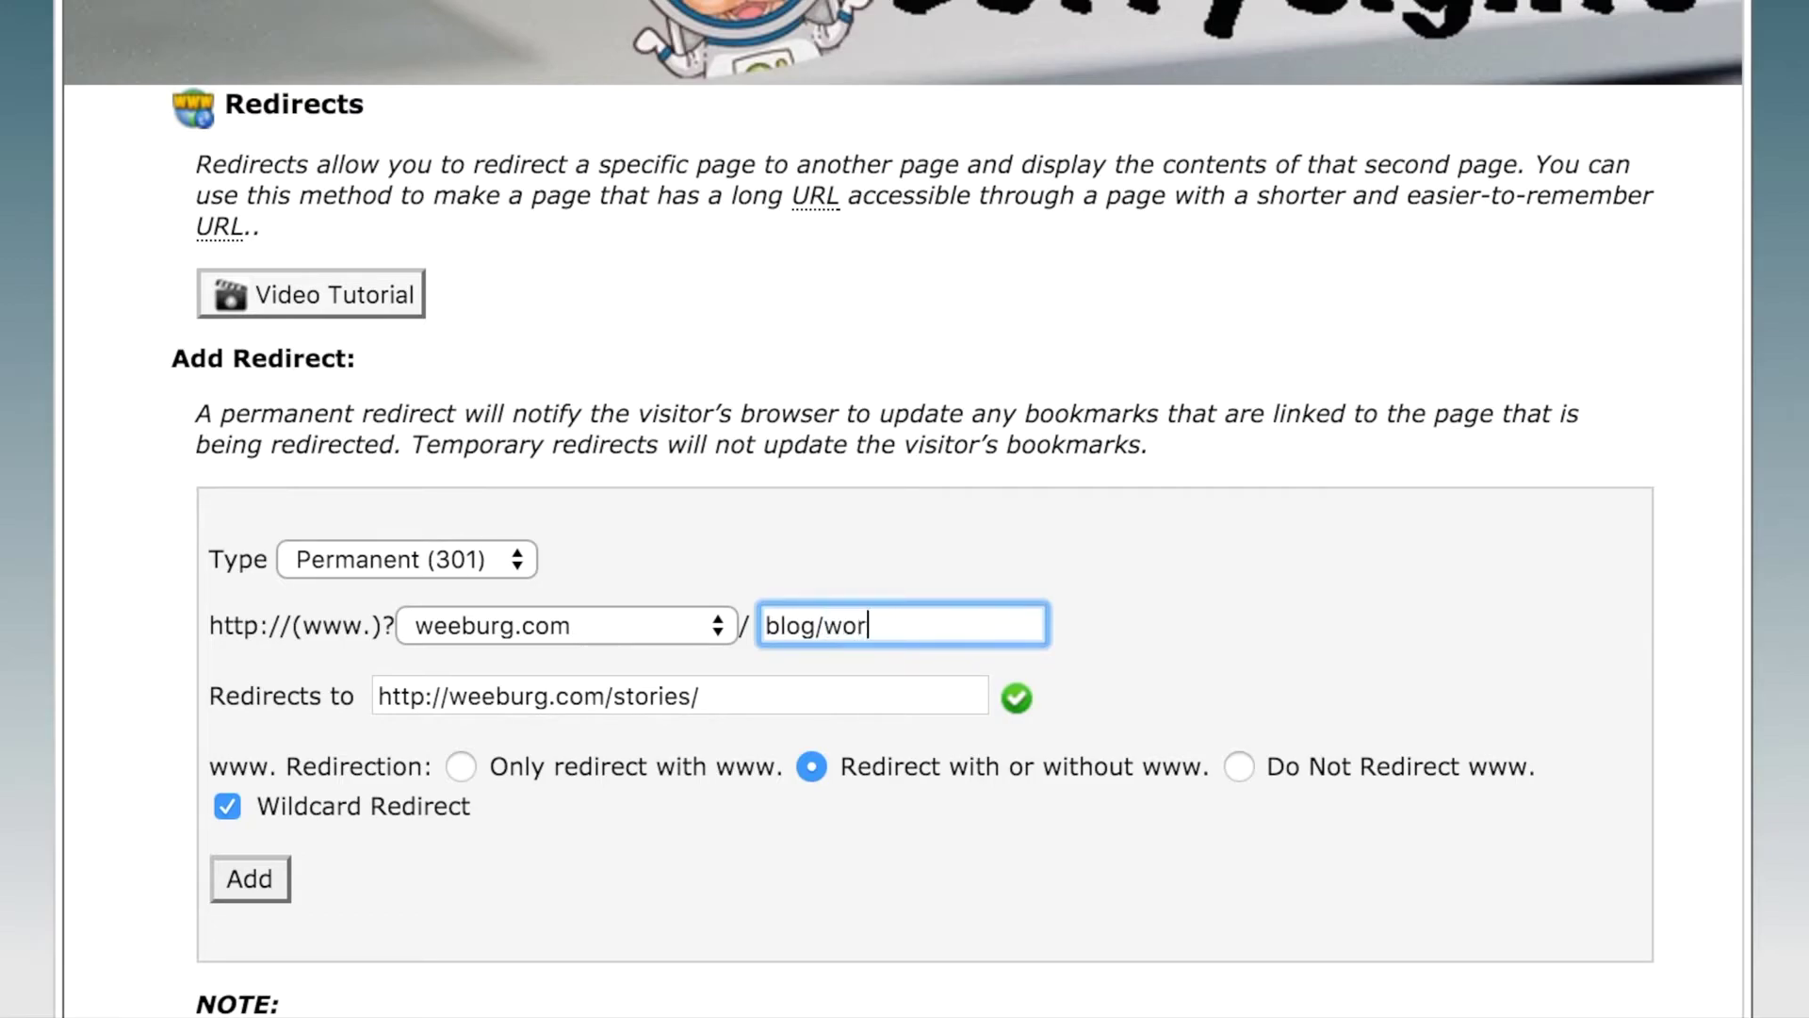
{"action": "type", "text": "ever"}
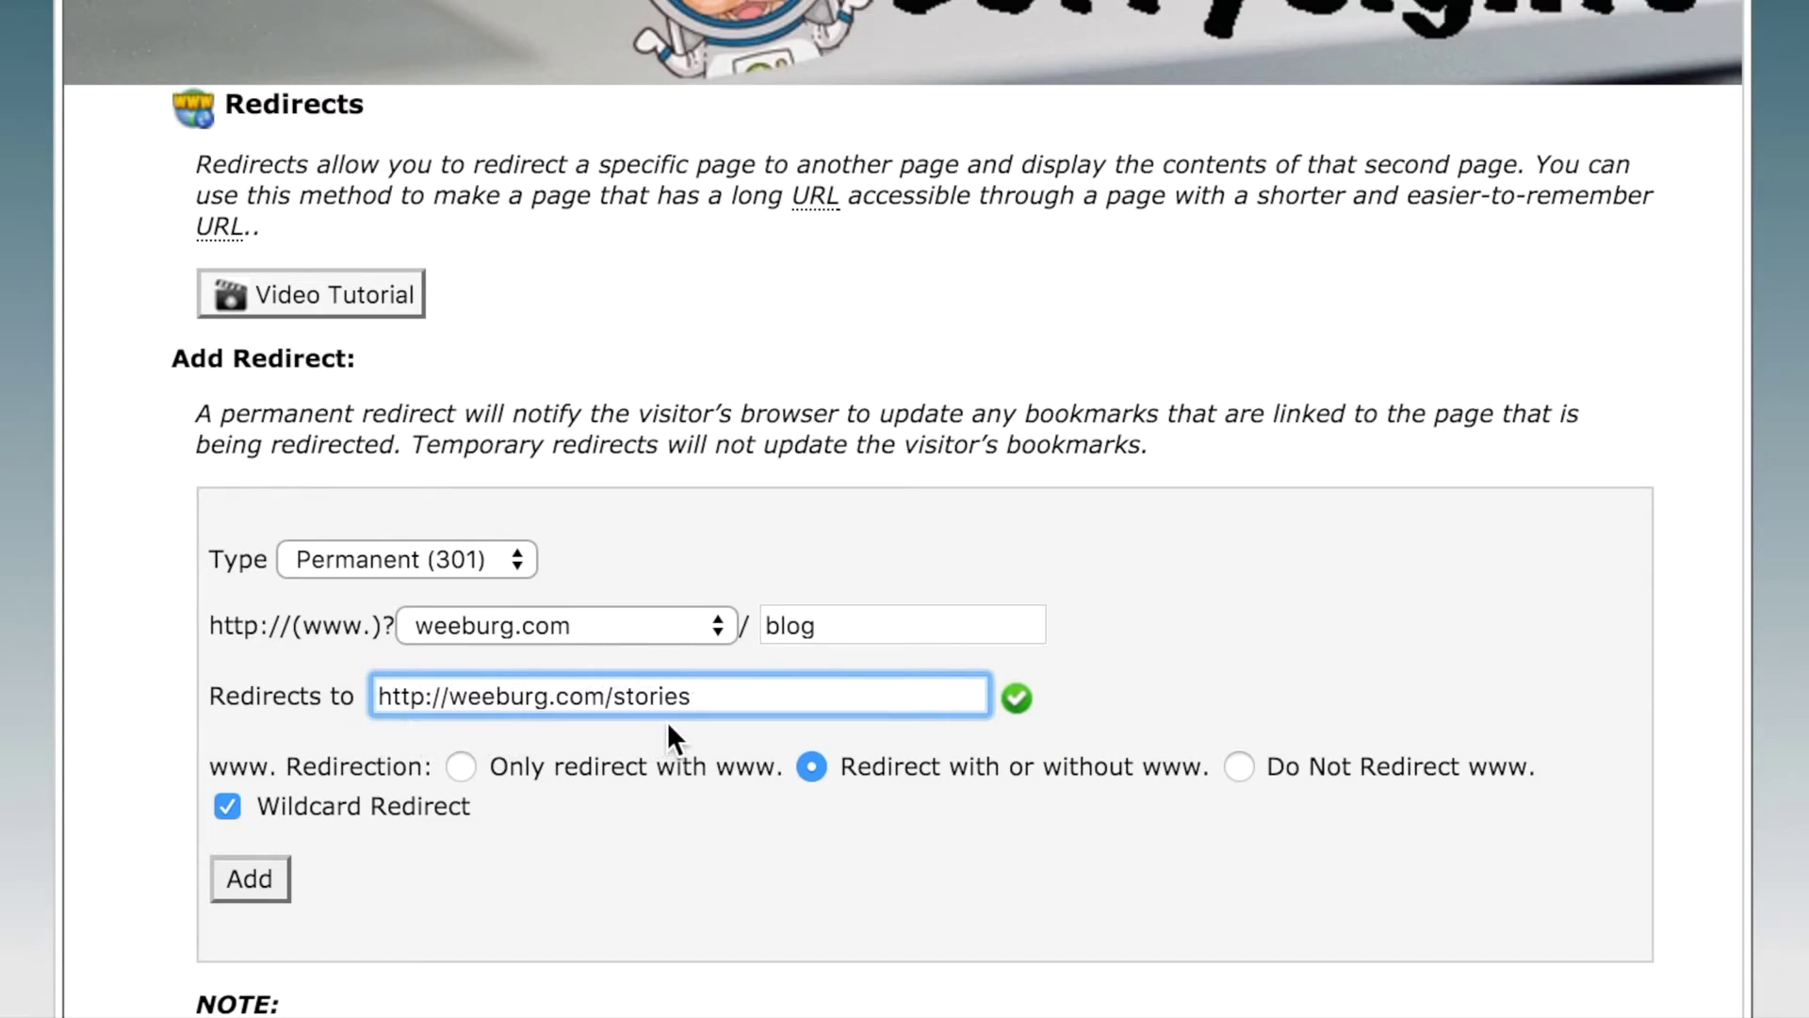
Add the blog-to-stories wildcard redirect and return to the Redirects page.
{"action": "left_click", "coordinate": [250, 887]}
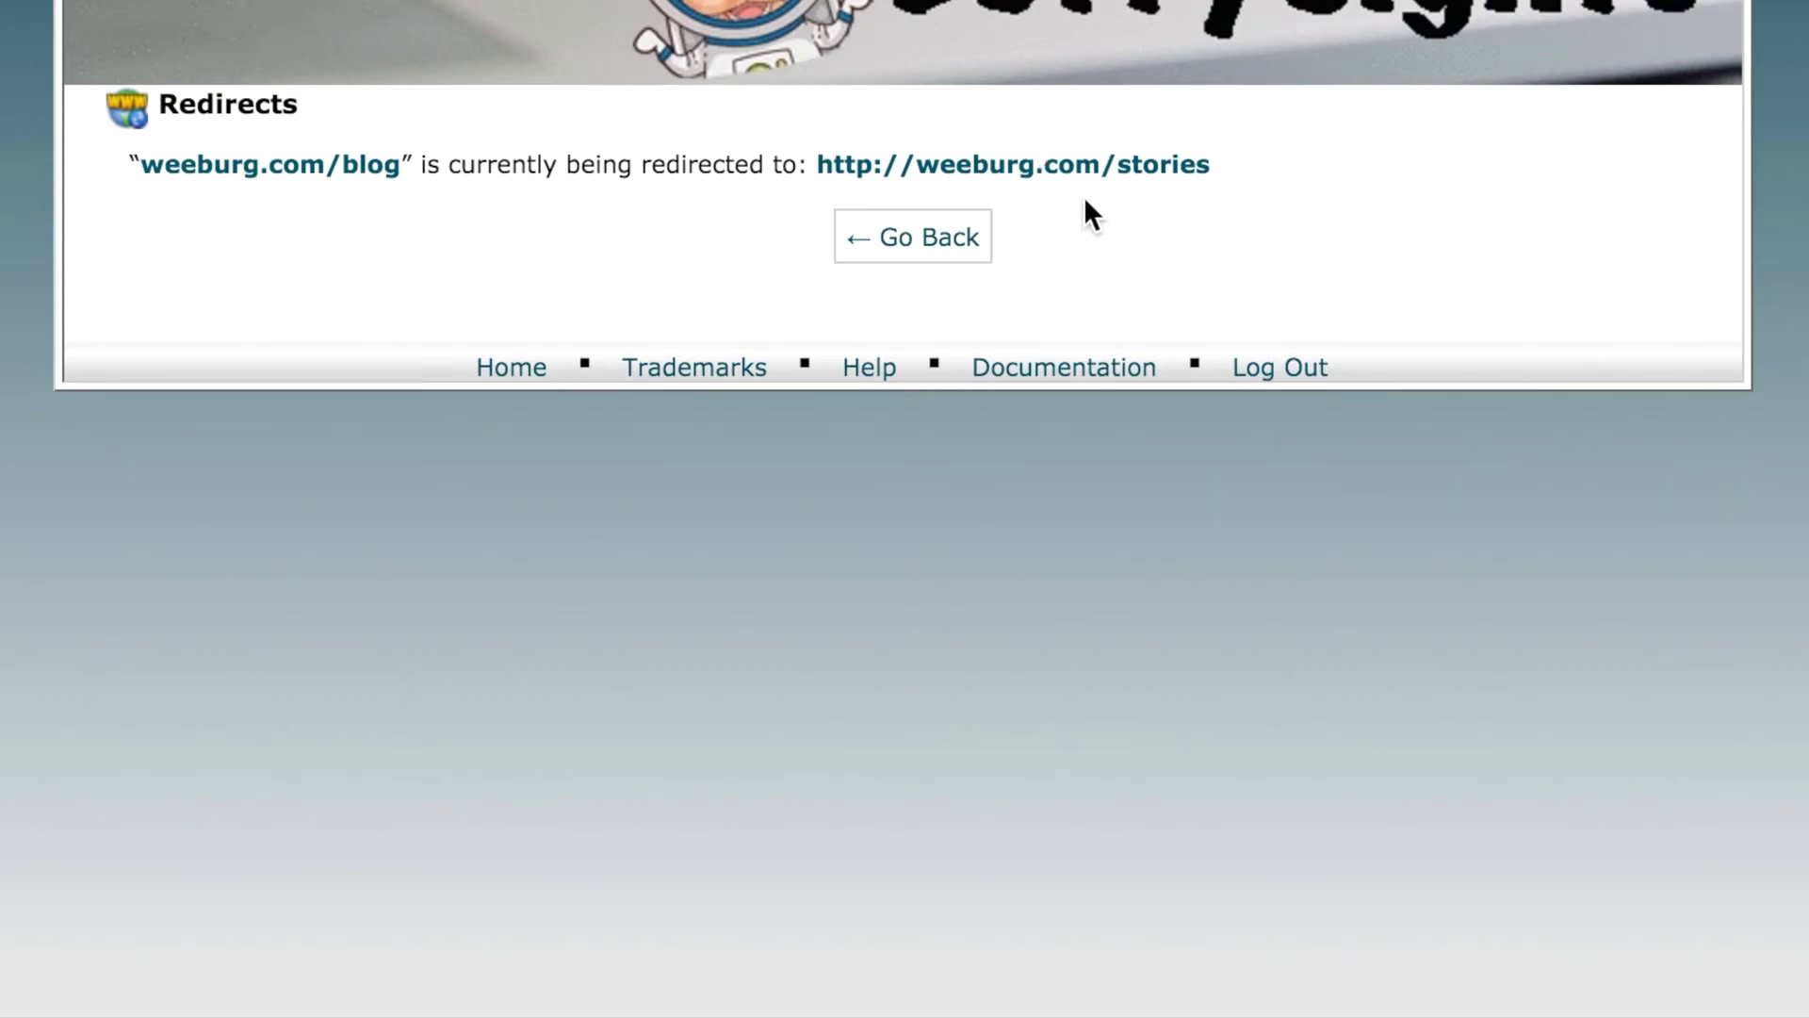
{"action": "left_click", "coordinate": [936, 237]}
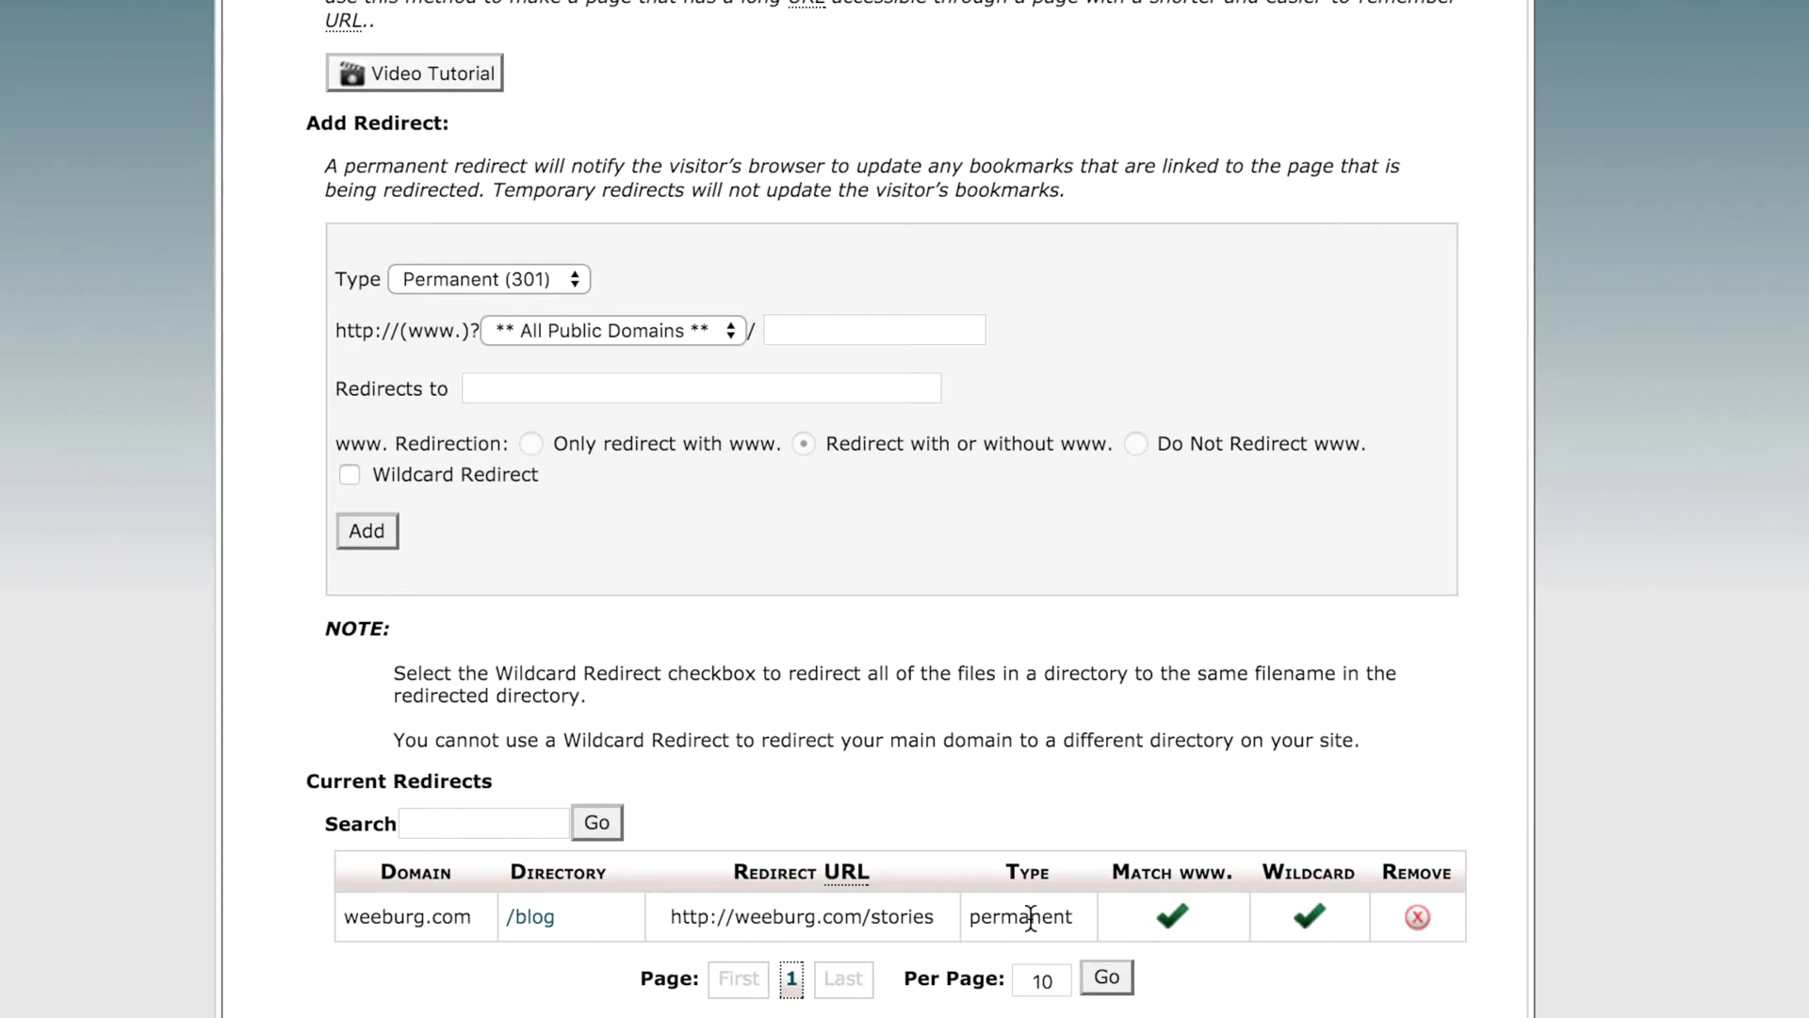
Remove the /blog redirect, confirm the deletion, and return to Redirects.
{"action": "left_click", "coordinate": [1418, 919]}
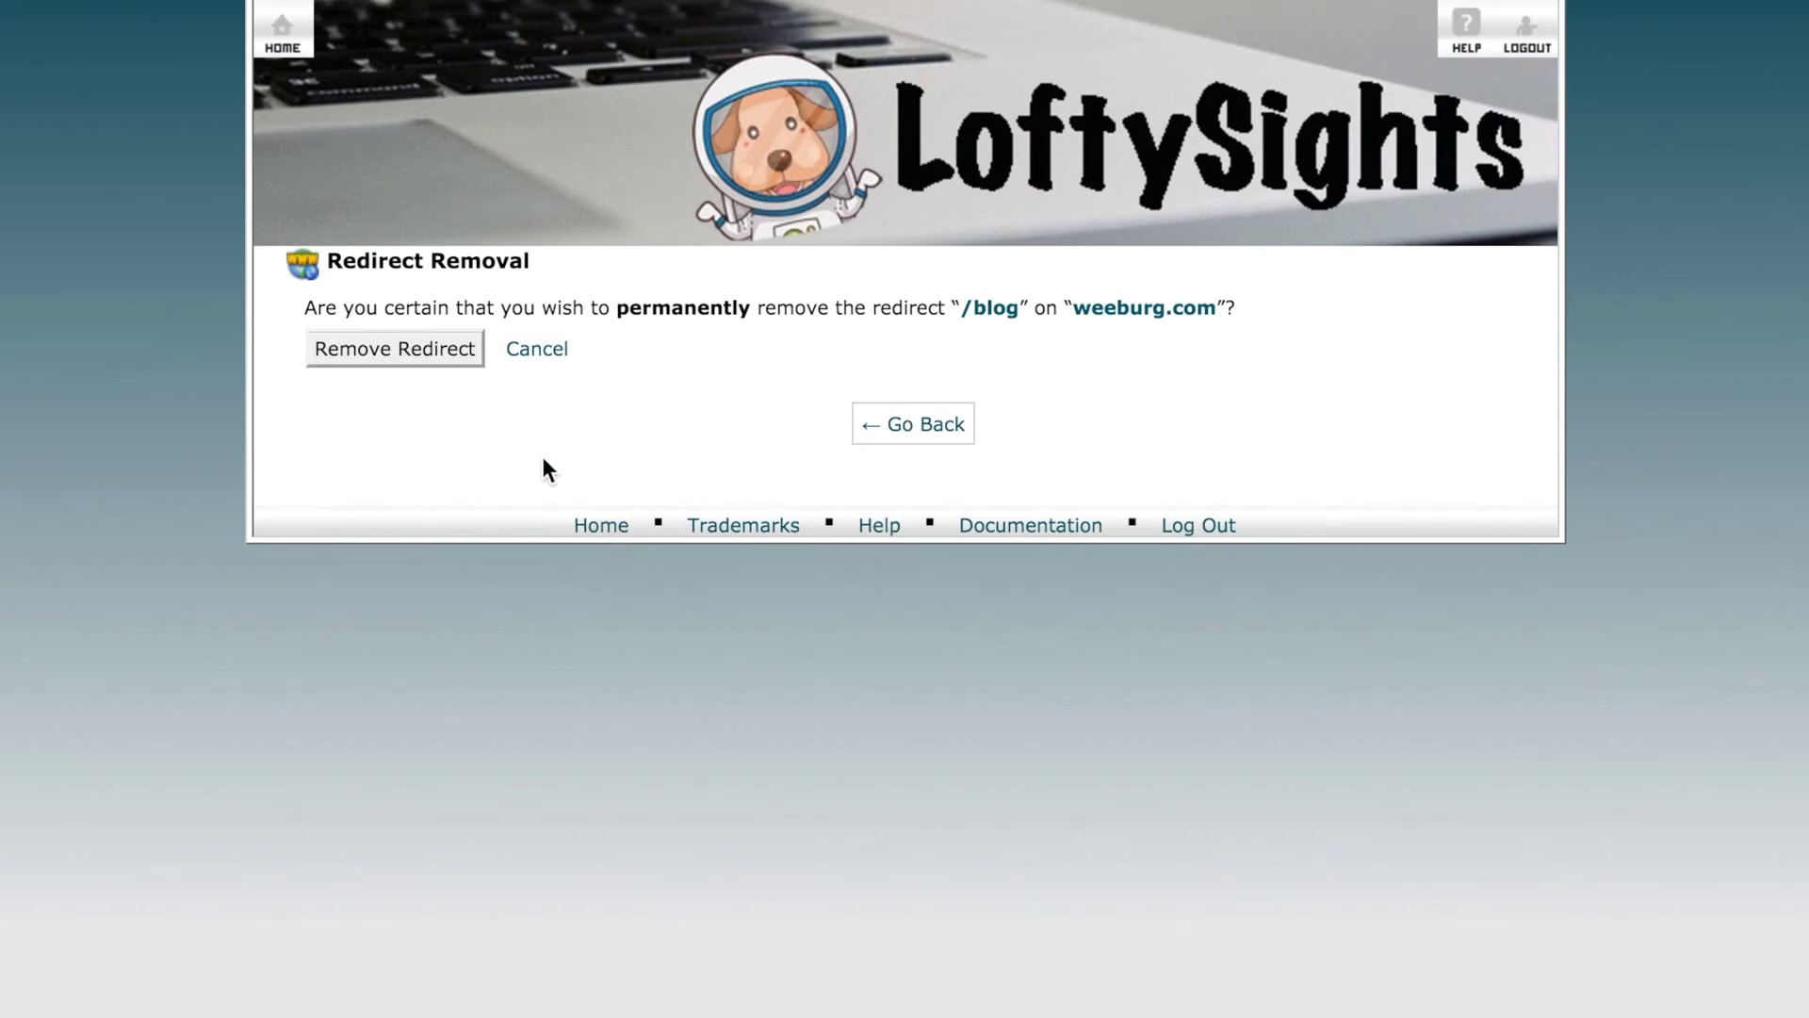
{"action": "left_click", "coordinate": [410, 367]}
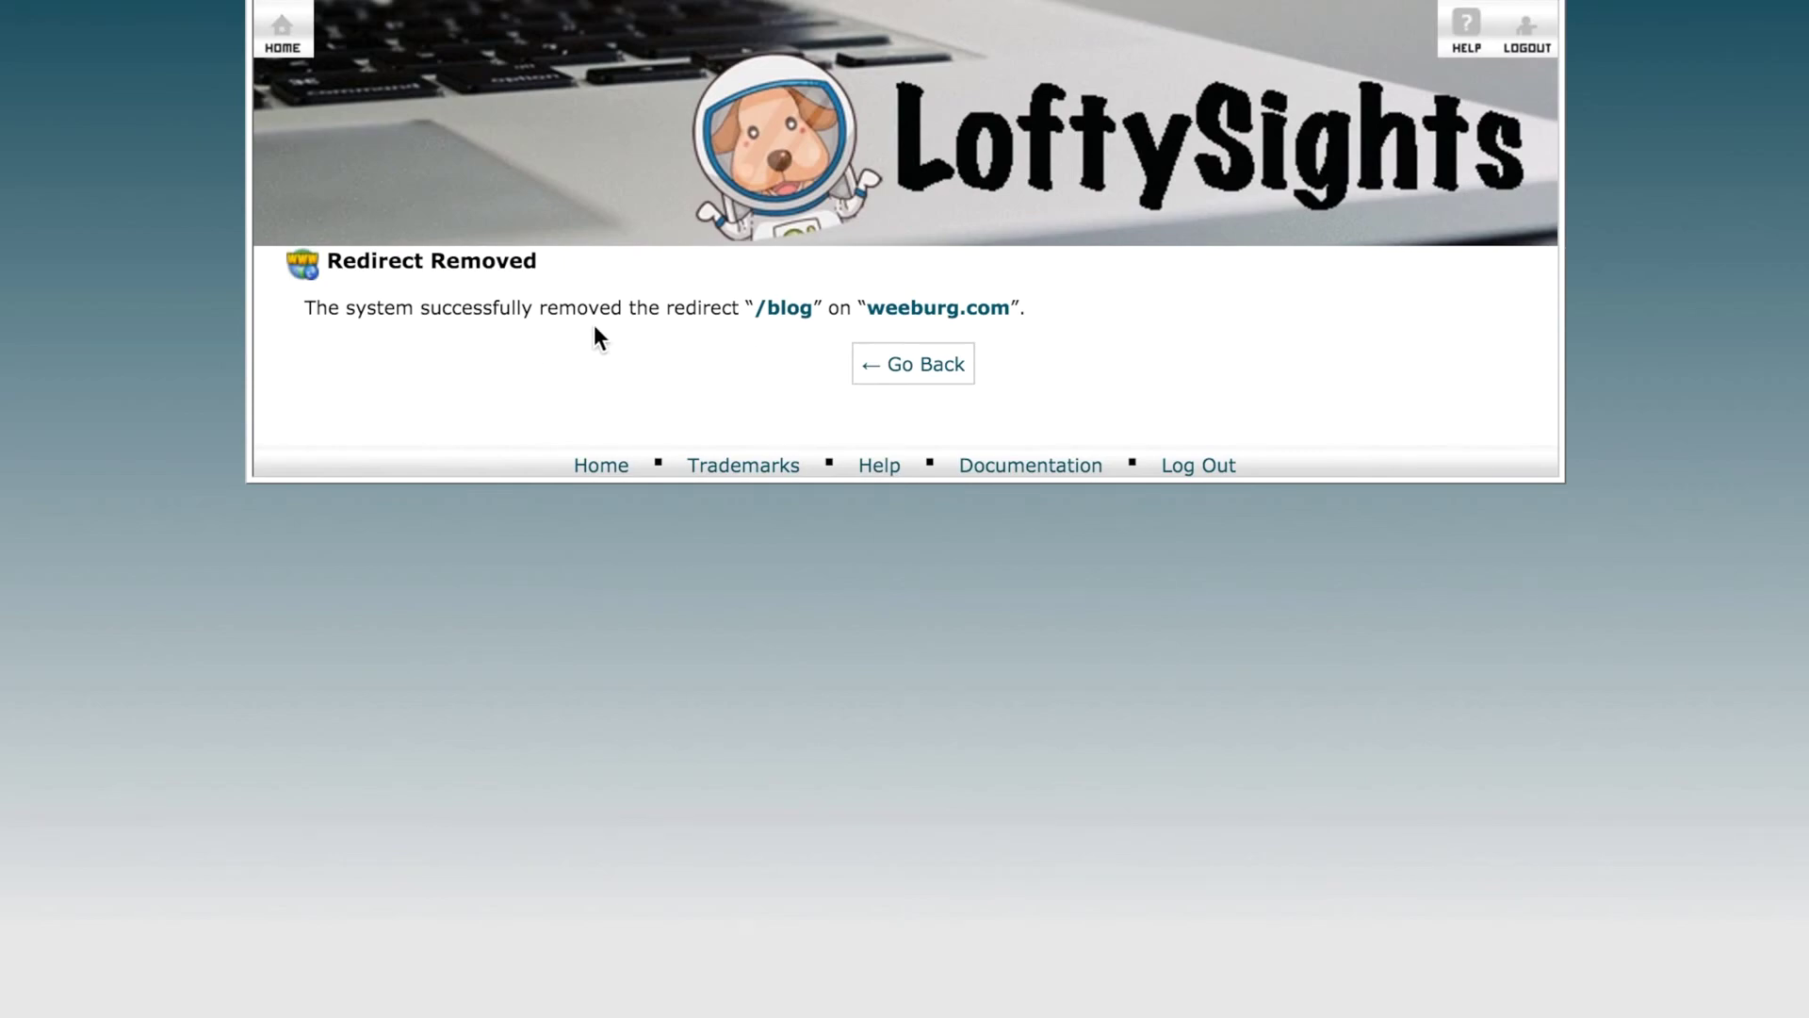
{"action": "left_click", "coordinate": [911, 366]}
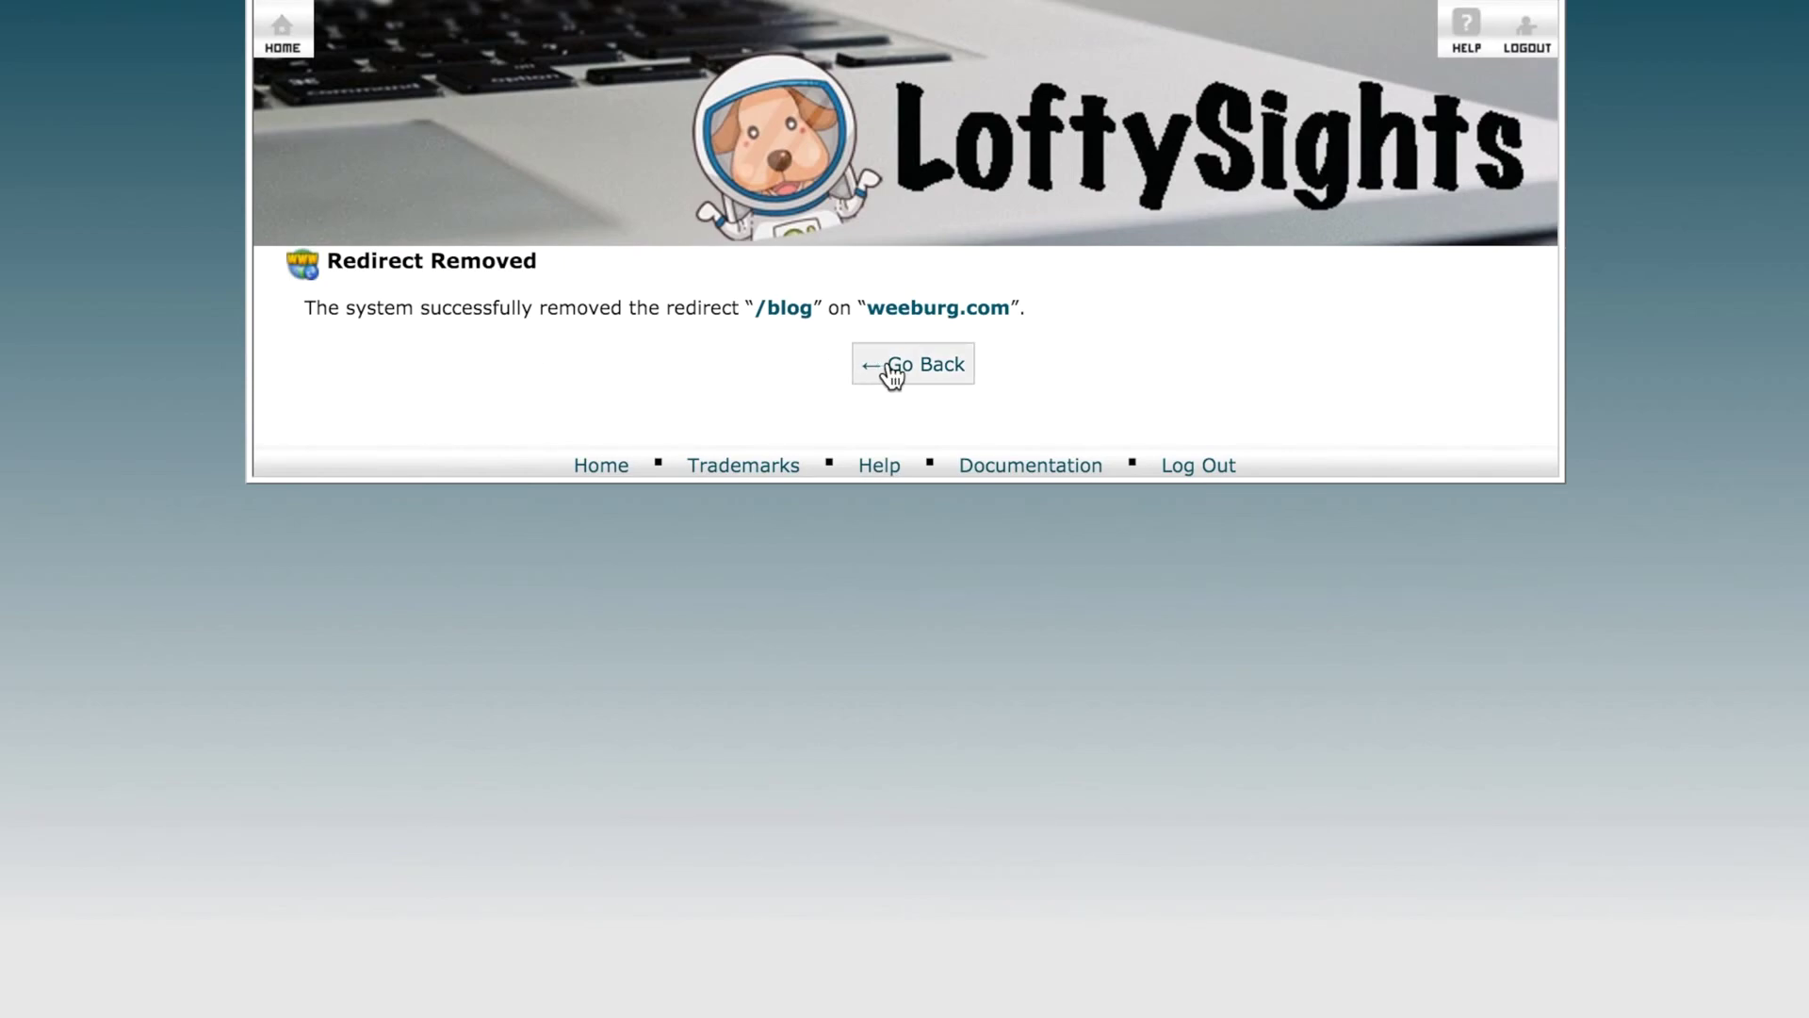